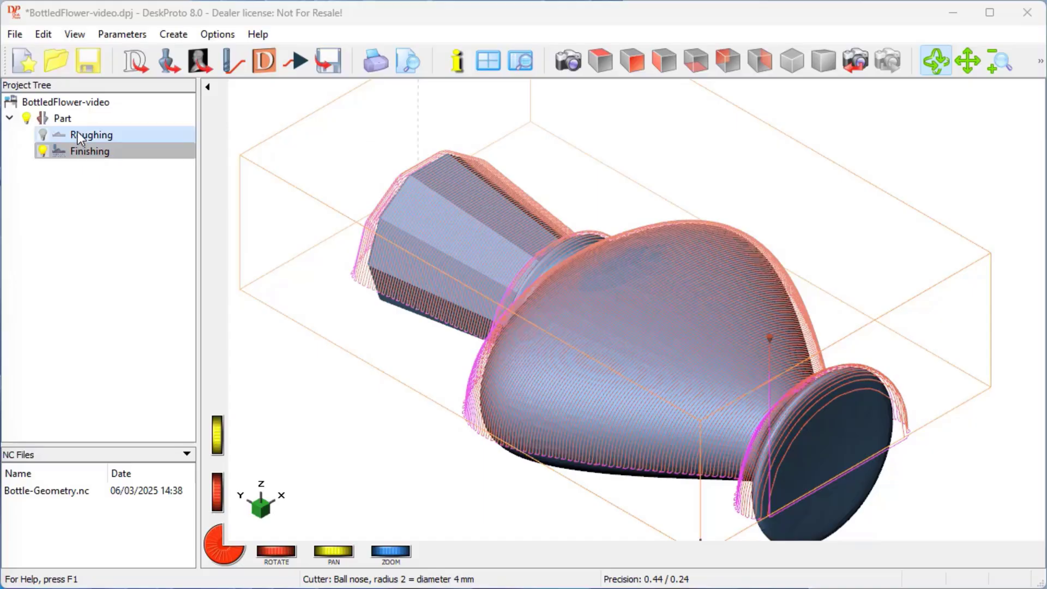
# - Select the Finishing operation in the project tree
pyautogui.click(87, 152)
pyautogui.click(90, 134)
pyautogui.click(93, 154)
pyautogui.click(93, 134)
pyautogui.click(95, 154)
pyautogui.click(99, 154)
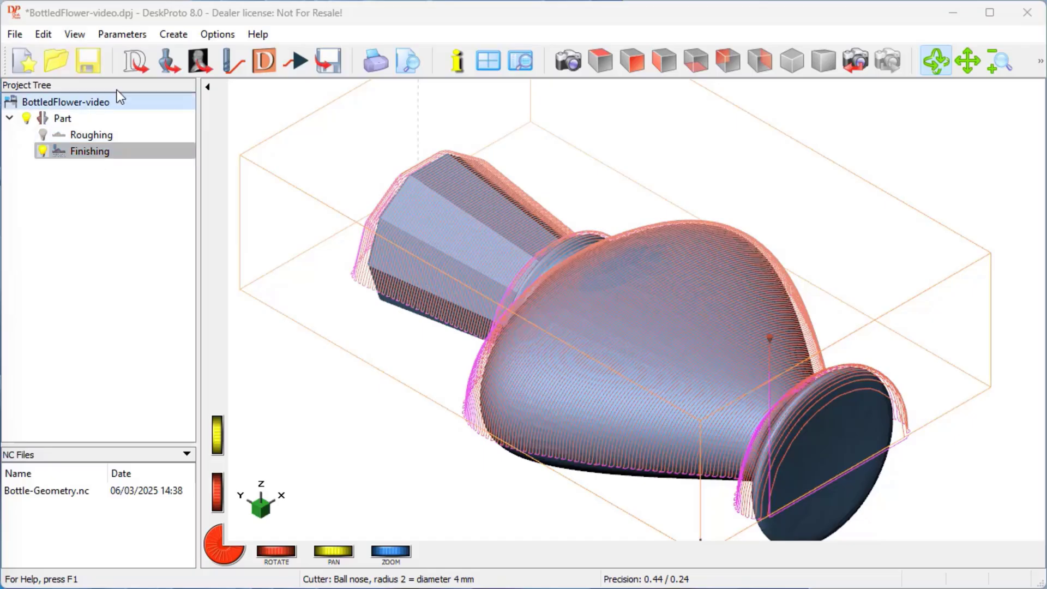
# - Load Flower-edited.svg as vector data and view the bottle and flower from the top
pyautogui.click(134, 66)
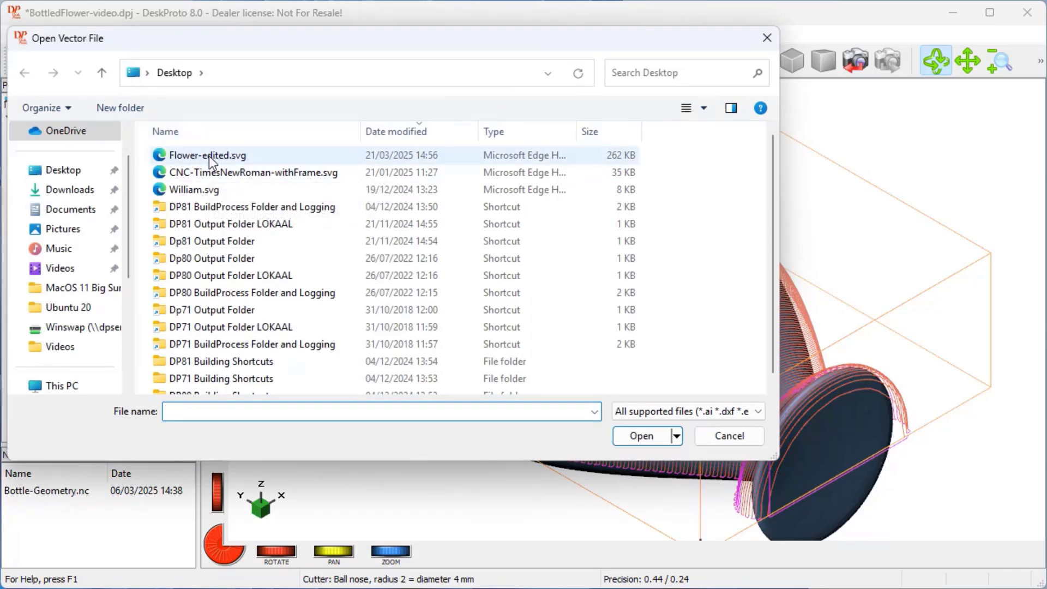
pyautogui.click(210, 156)
pyautogui.click(656, 431)
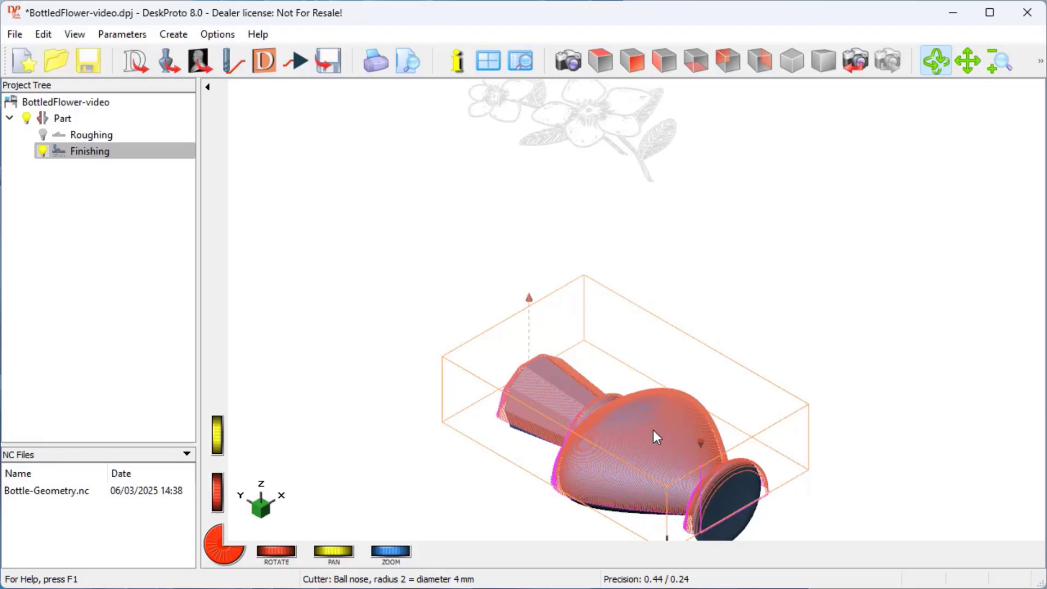
pyautogui.click(601, 61)
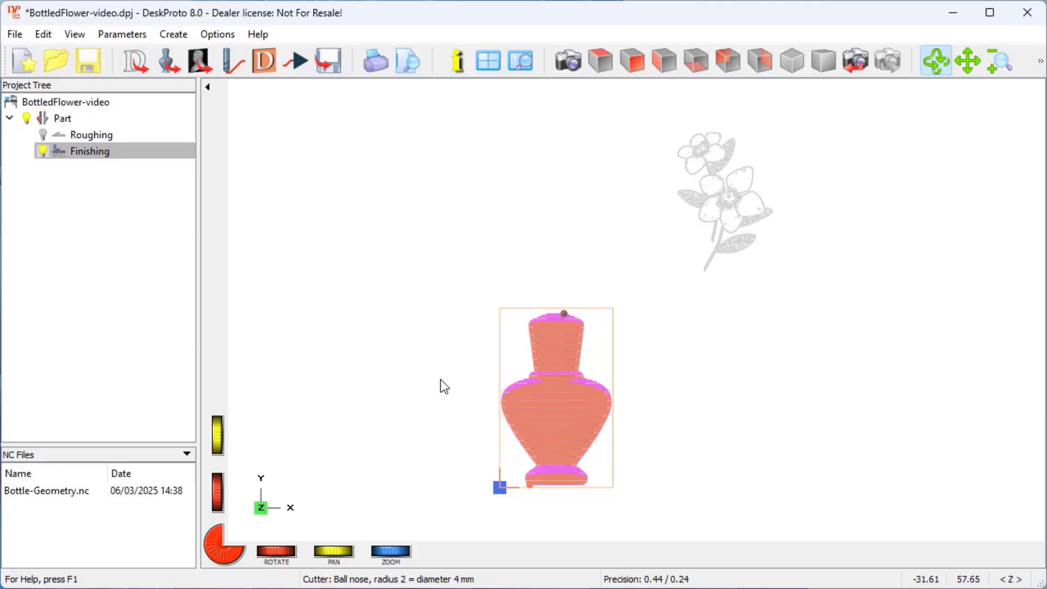
# - Uncheck Toolpaths in Items Visible, then open the Part Parameters dialog
pyautogui.doubleClick(408, 350)
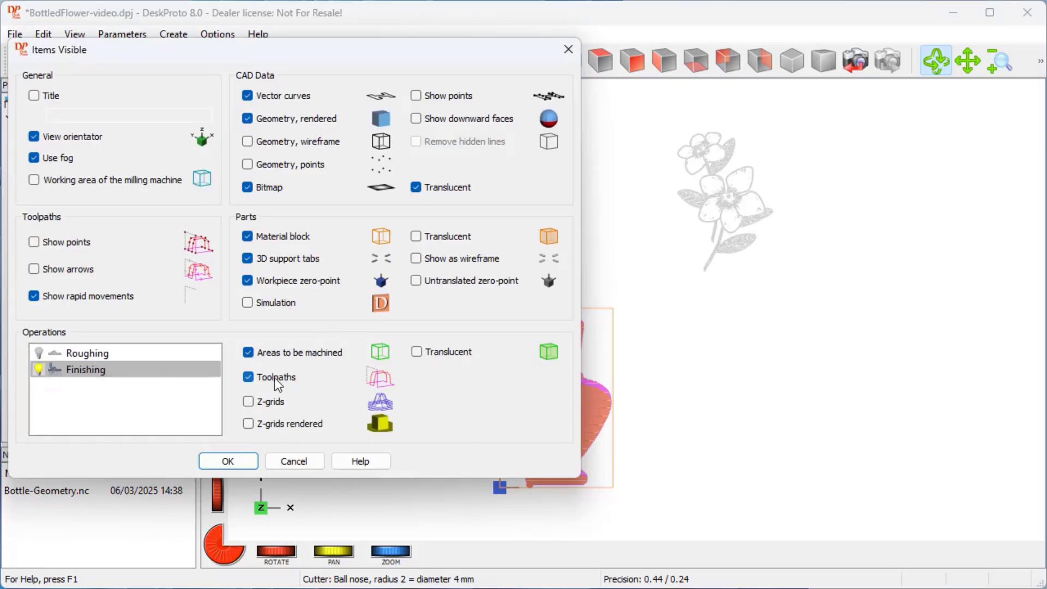
pyautogui.click(244, 461)
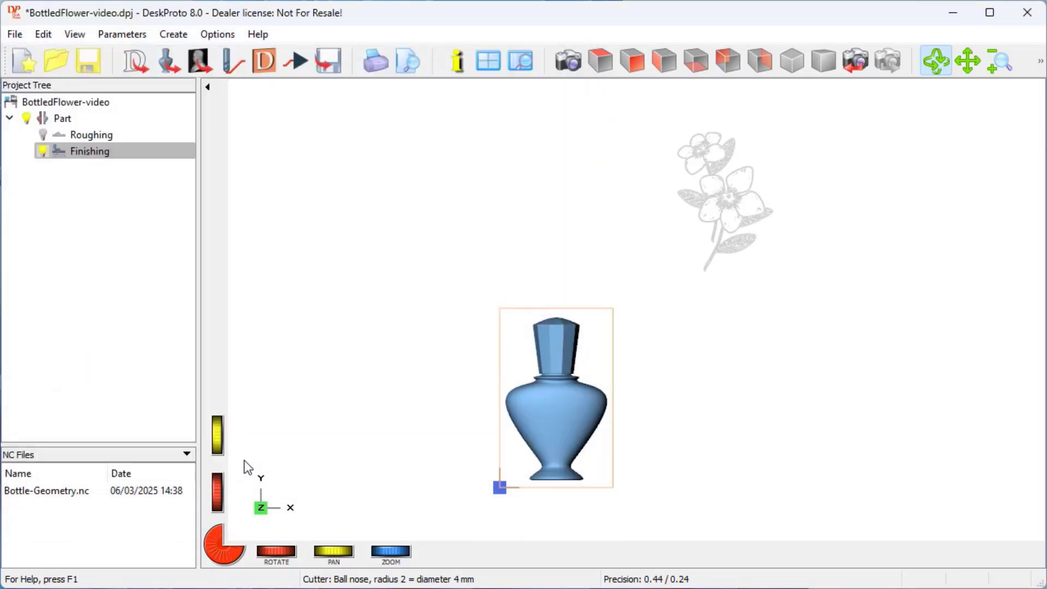
pyautogui.doubleClick(61, 119)
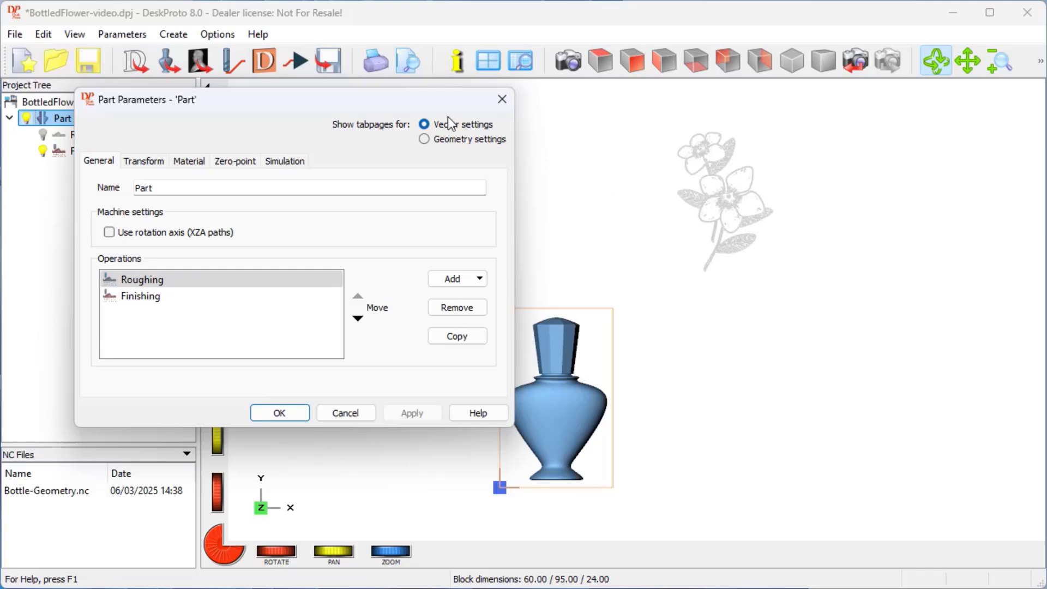
# - Centre the flower vector data on the geometry data in both directions and apply
pyautogui.click(140, 163)
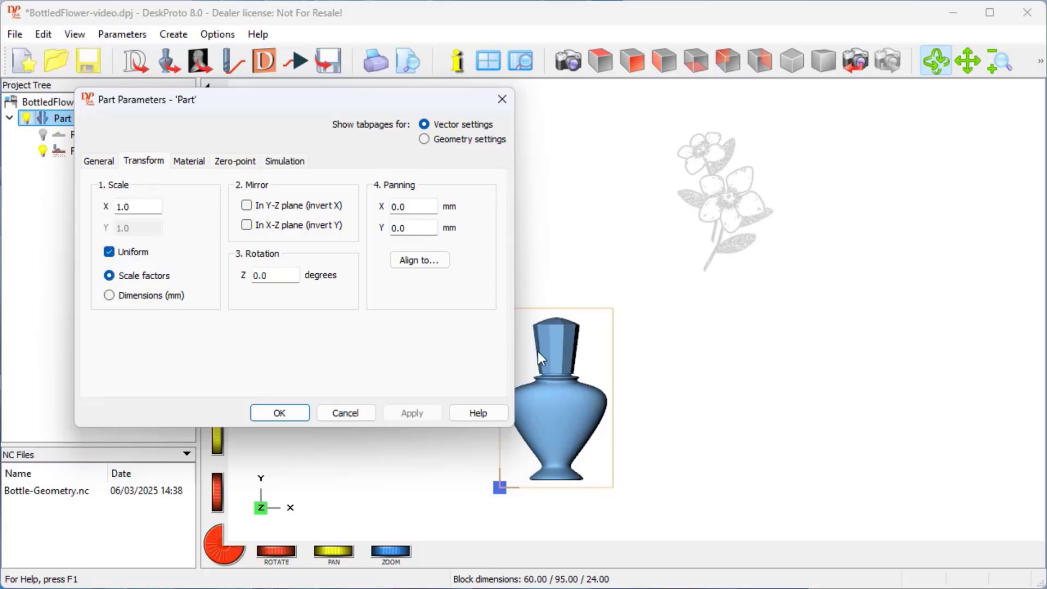
pyautogui.click(419, 259)
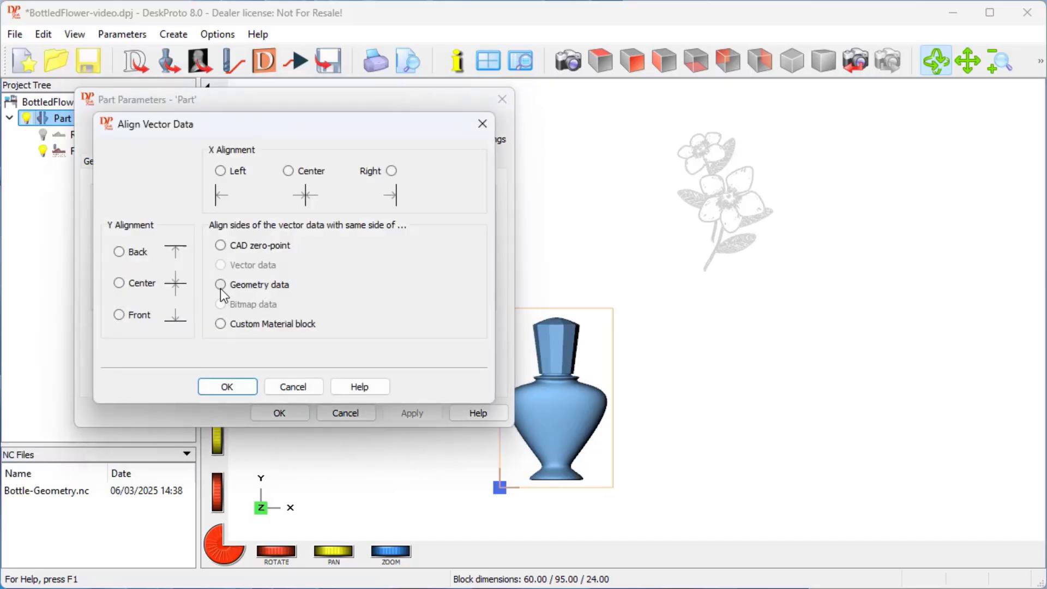
pyautogui.click(118, 283)
pyautogui.click(288, 170)
pyautogui.click(238, 386)
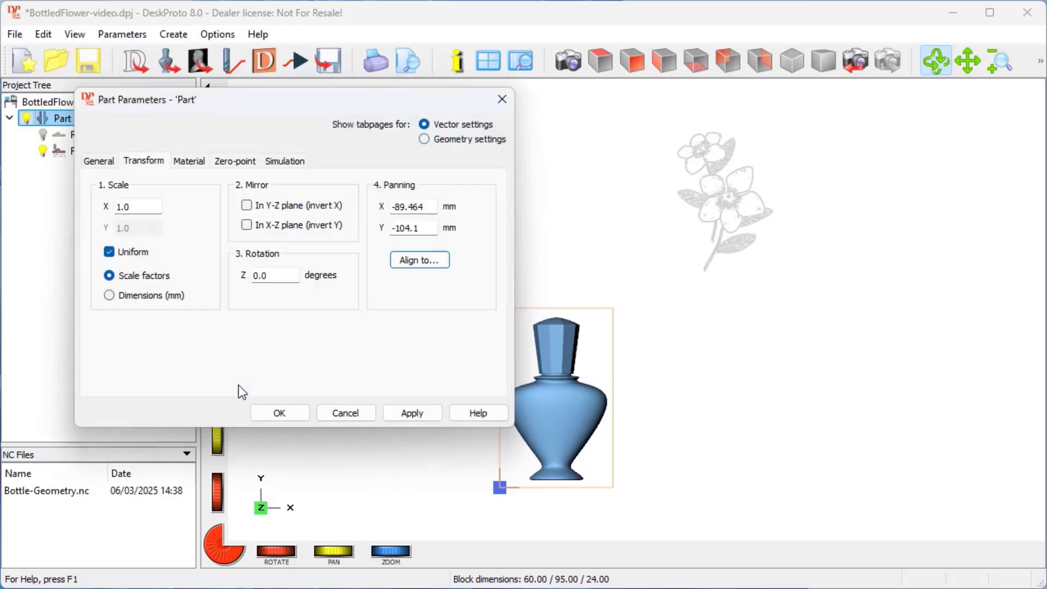
pyautogui.click(421, 413)
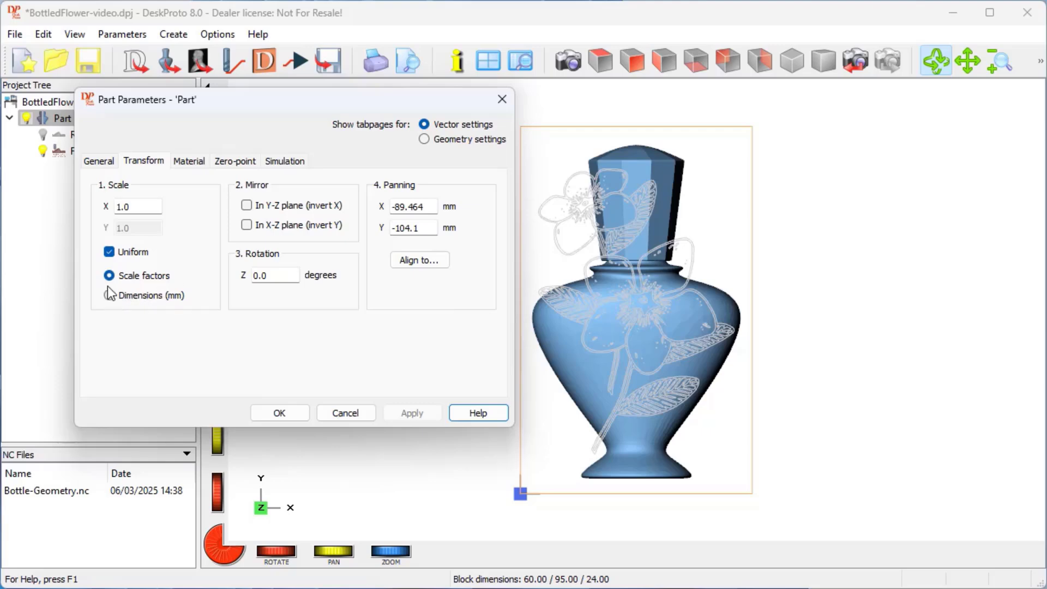
# - Set the vector scale to 0.57, rotation to 10 degrees, and panning X -36, Y -62 mm
pyautogui.click(133, 206)
pyautogui.doubleClick(133, 207)
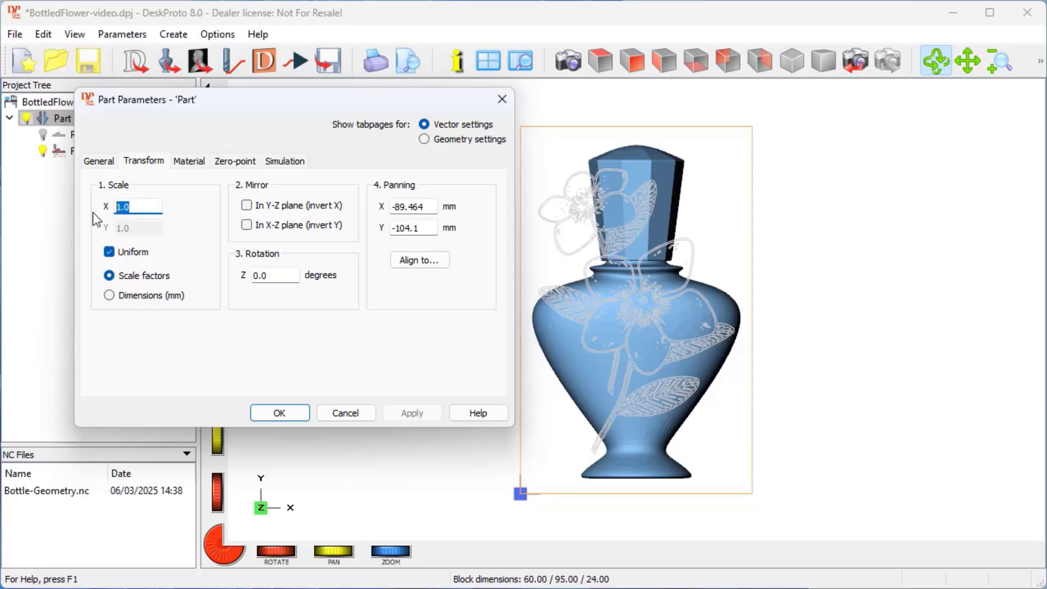
pyautogui.write('0.')
pyautogui.write('57')
pyautogui.moveTo(277, 272); pyautogui.dragTo(244, 283)
pyautogui.write('10')
pyautogui.moveTo(434, 208); pyautogui.dragTo(351, 210)
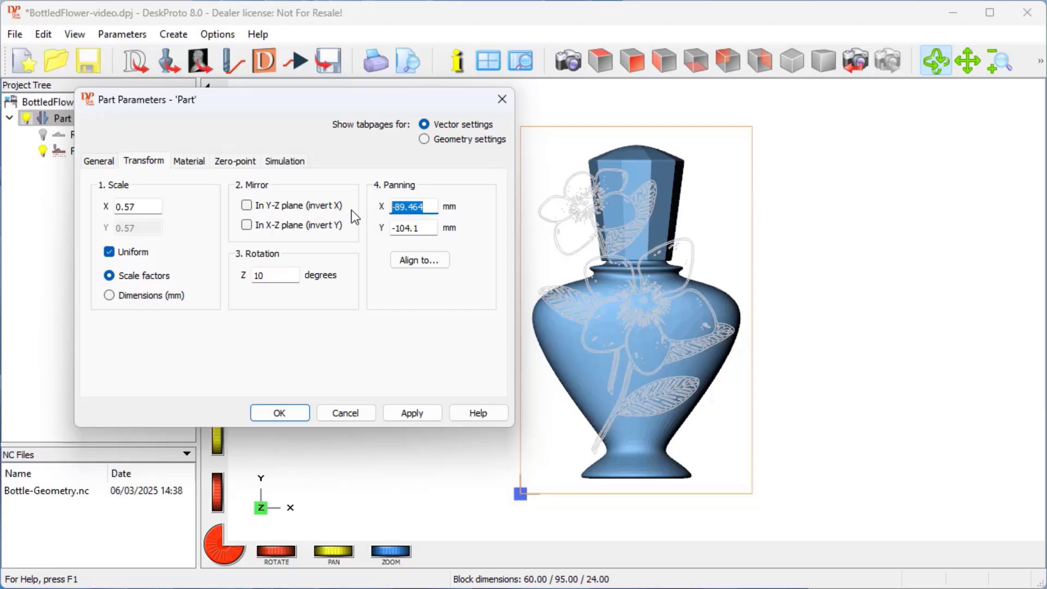
pyautogui.write('-36')
pyautogui.moveTo(429, 228); pyautogui.dragTo(371, 228)
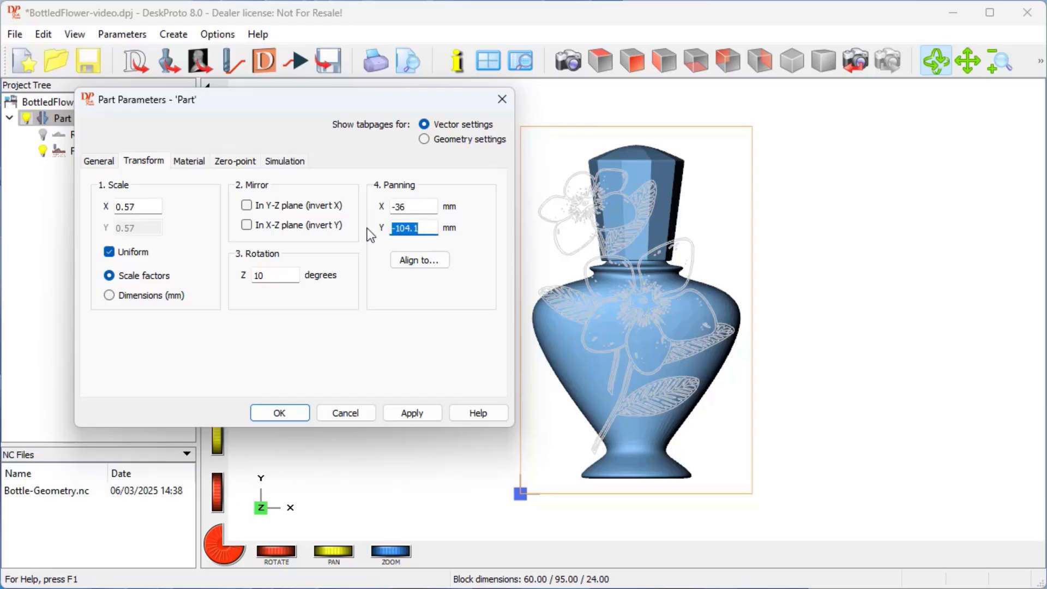
pyautogui.write('-62')
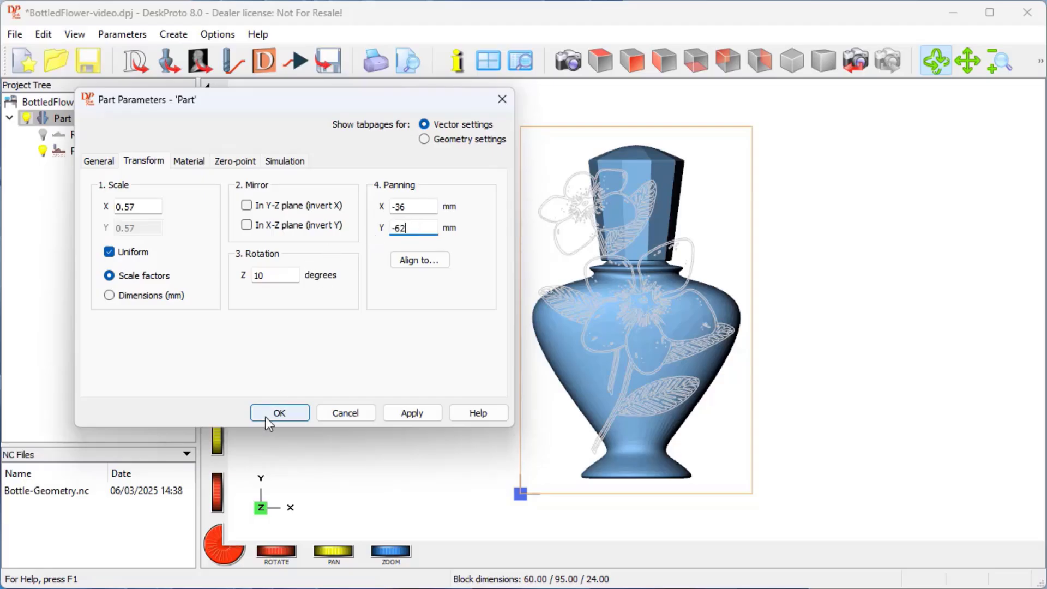
# - Confirm the scaled, rotated flower placement and zoom and pan to inspect it on the bottle
pyautogui.click(269, 413)
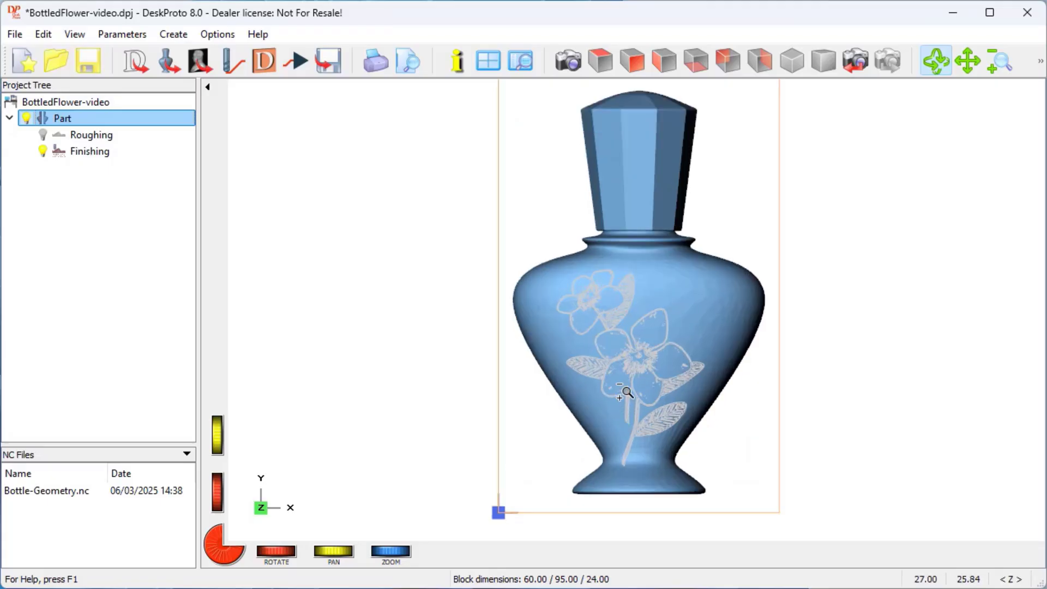
pyautogui.scroll(3, 621, 398)
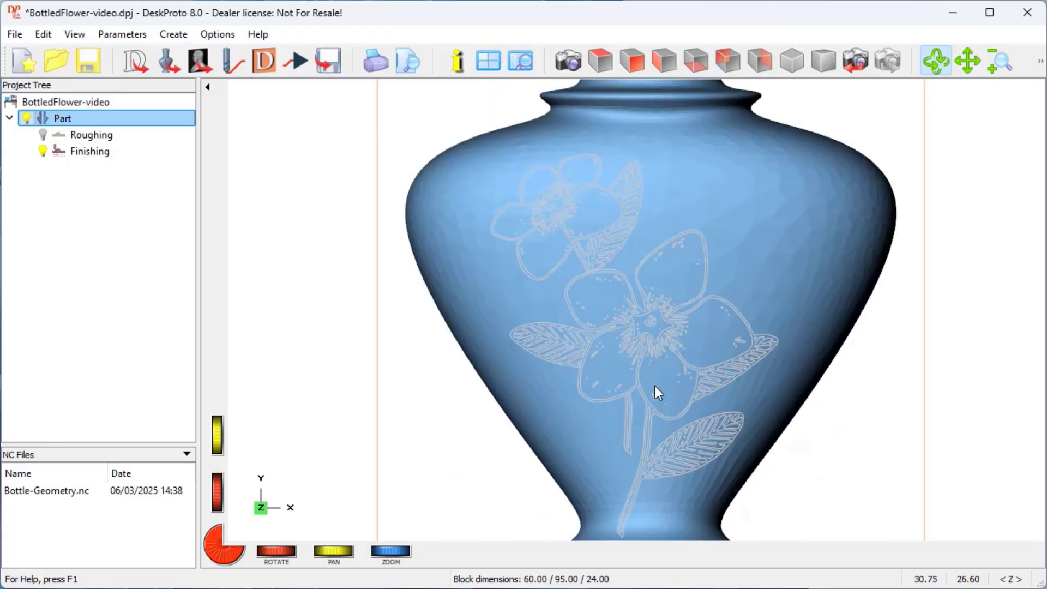
pyautogui.moveTo(654, 385); pyautogui.dragTo(647, 315, button='middle')
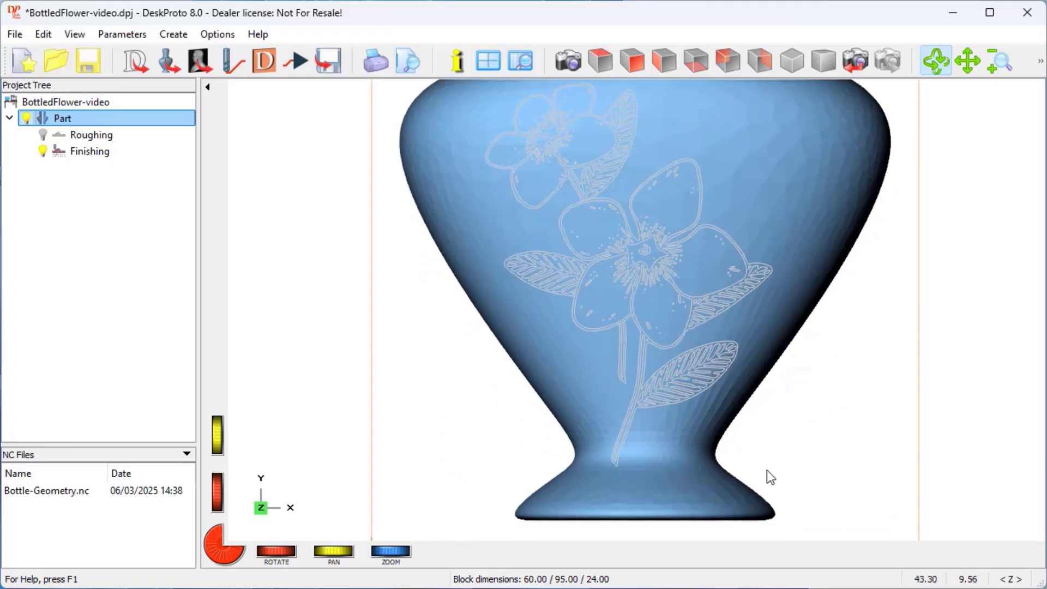
pyautogui.scroll(2, 694, 207)
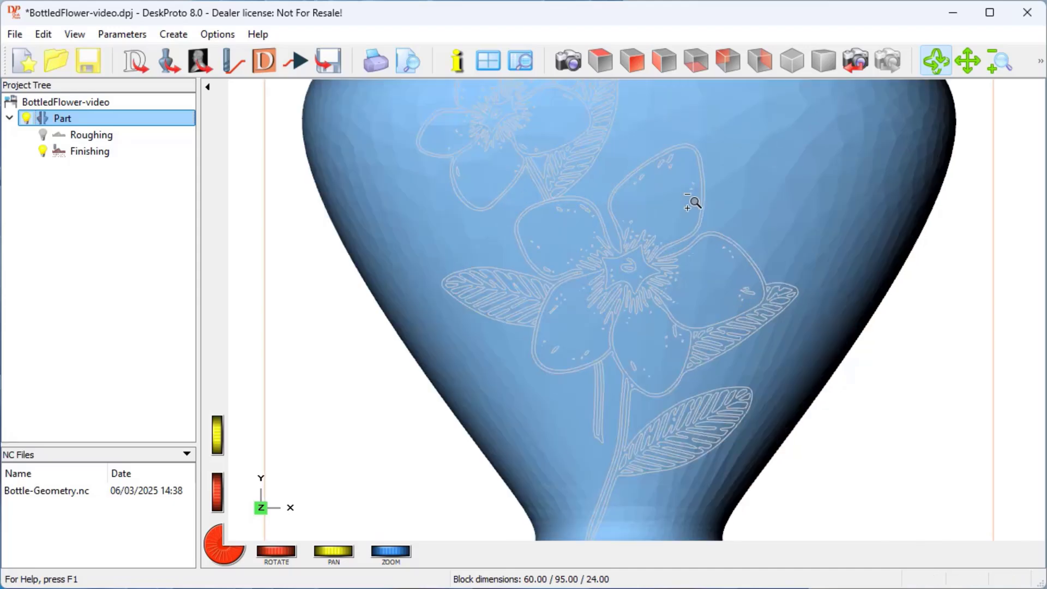
pyautogui.scroll(2, 693, 193)
pyautogui.scroll(2, 698, 192)
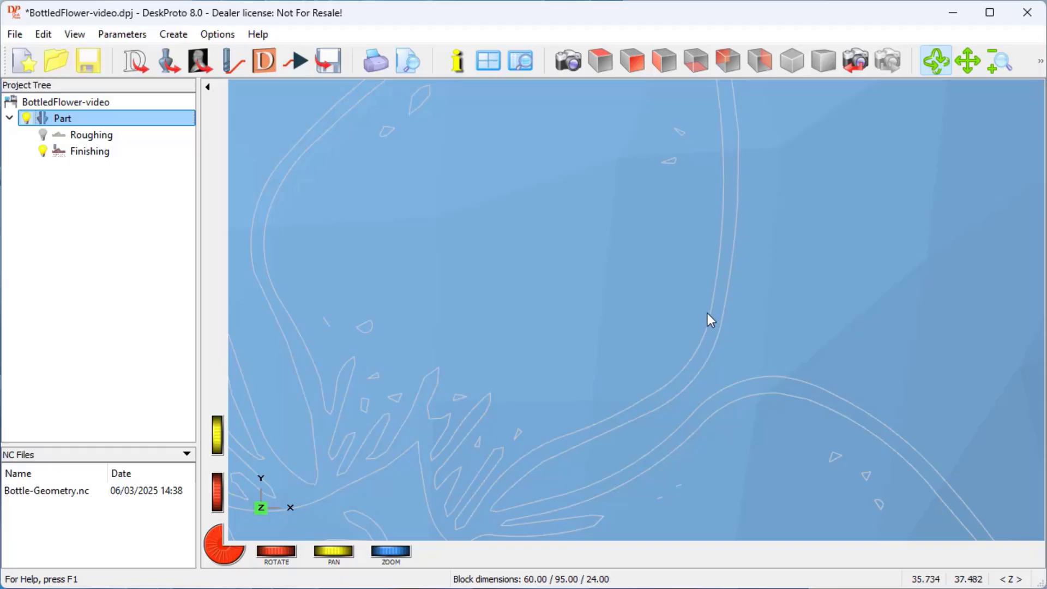
pyautogui.scroll(-1, 725, 182)
pyautogui.scroll(-1, 728, 175)
pyautogui.scroll(-1, 728, 177)
pyautogui.scroll(-2, 729, 179)
pyautogui.scroll(-1, 729, 180)
pyautogui.scroll(-1, 546, 262)
pyautogui.scroll(-1, 521, 268)
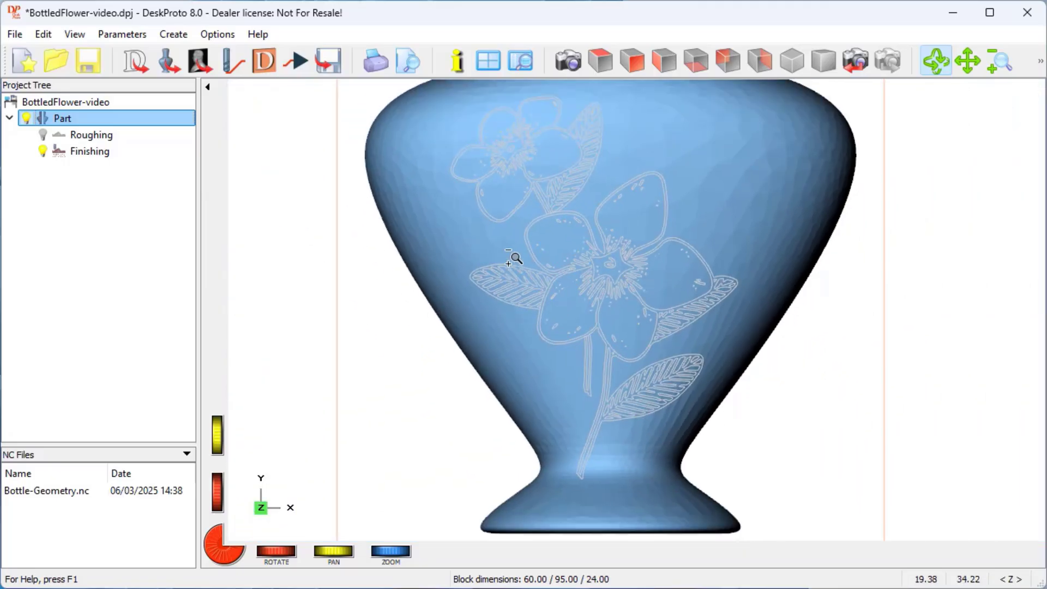
pyautogui.scroll(-1, 515, 259)
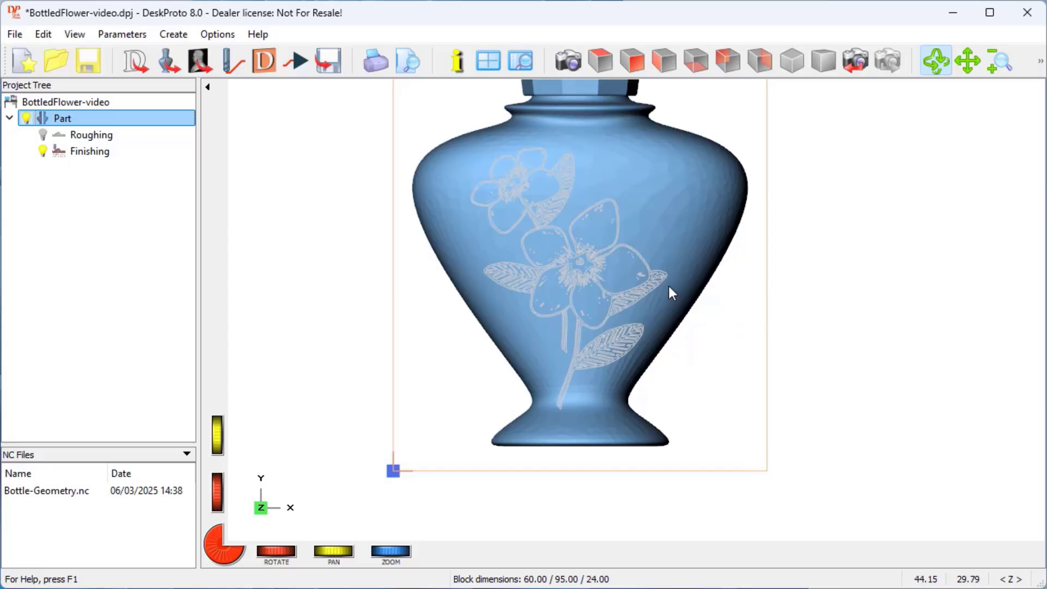
# - Add a new vector operation named Flower to the Part
pyautogui.click(77, 120)
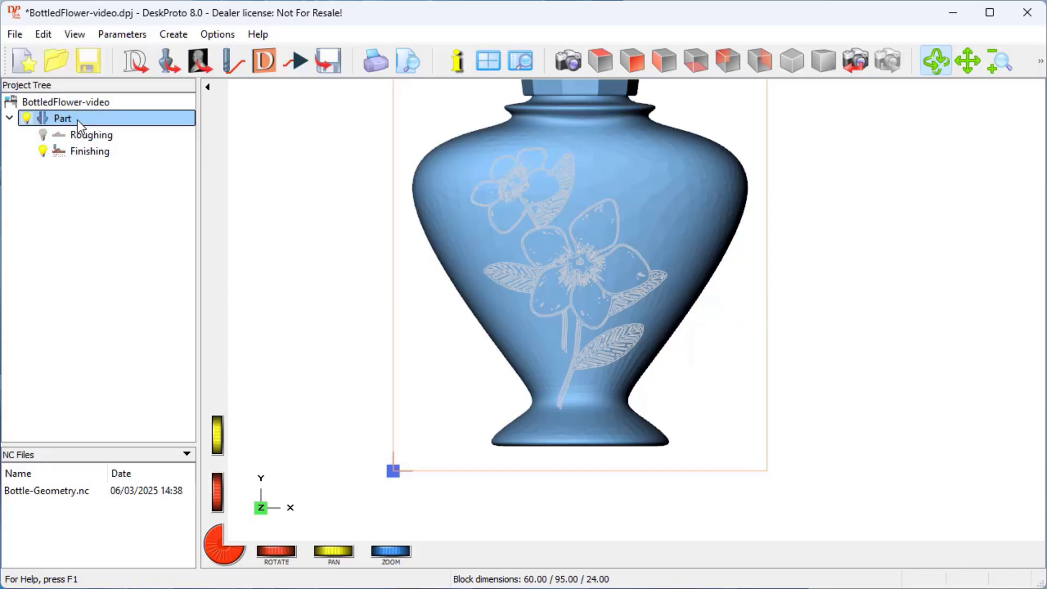
pyautogui.rightClick(77, 120)
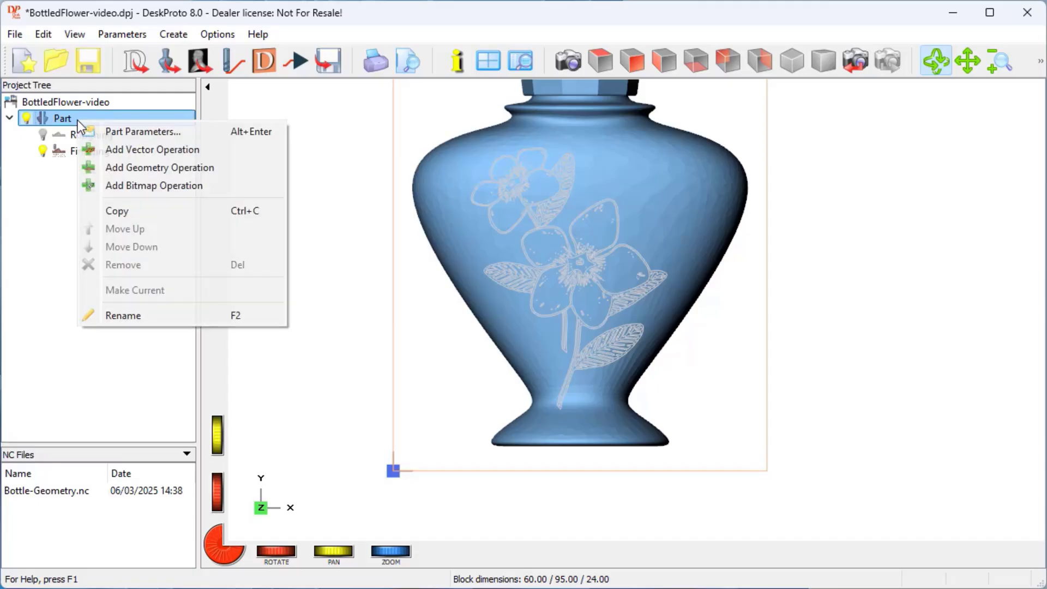
pyautogui.click(130, 152)
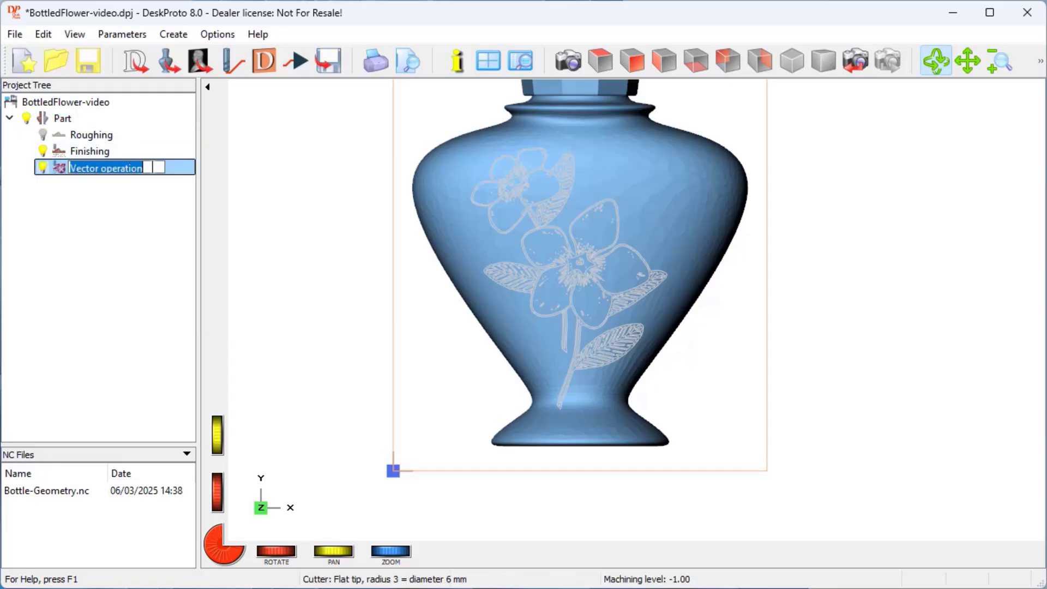
pyautogui.write('Flower')
pyautogui.press('Return')
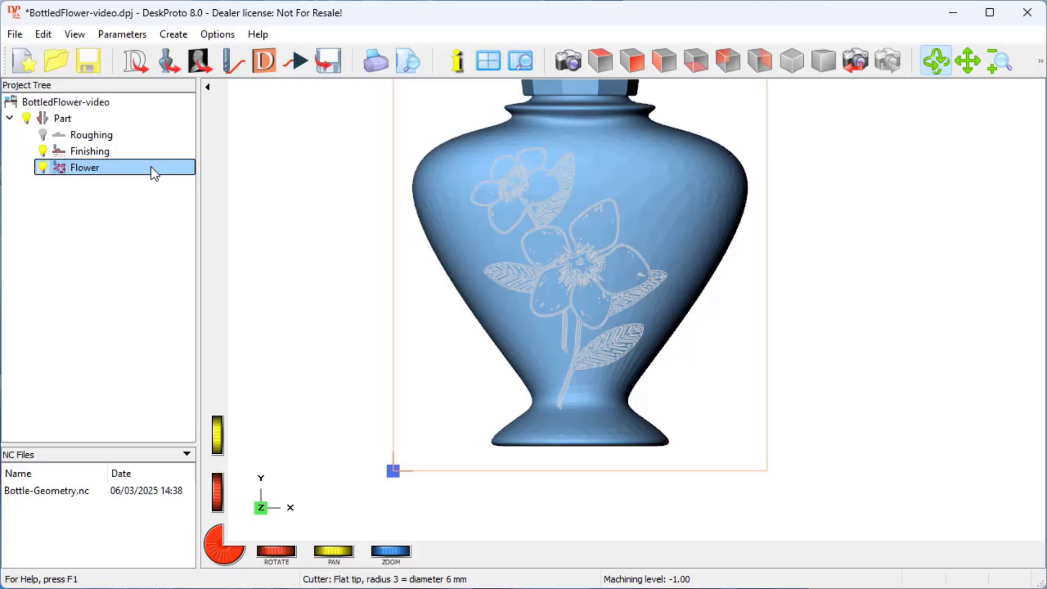
# - Give the Flower operation the 0.1 mm kerf laser cutter and show its Z settings
pyautogui.doubleClick(91, 166)
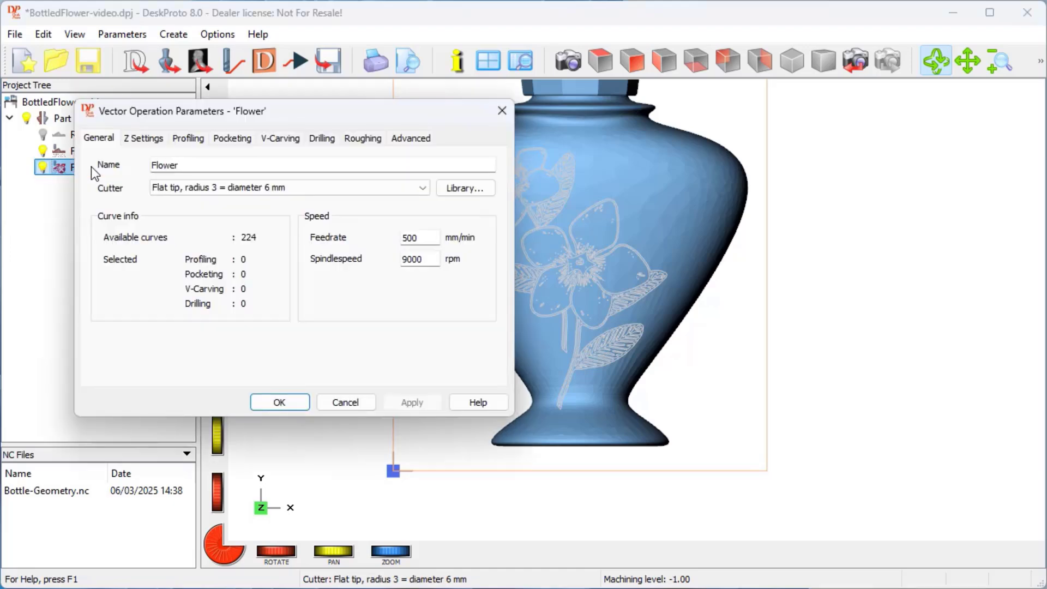
pyautogui.click(198, 189)
pyautogui.scroll(-2, 198, 259)
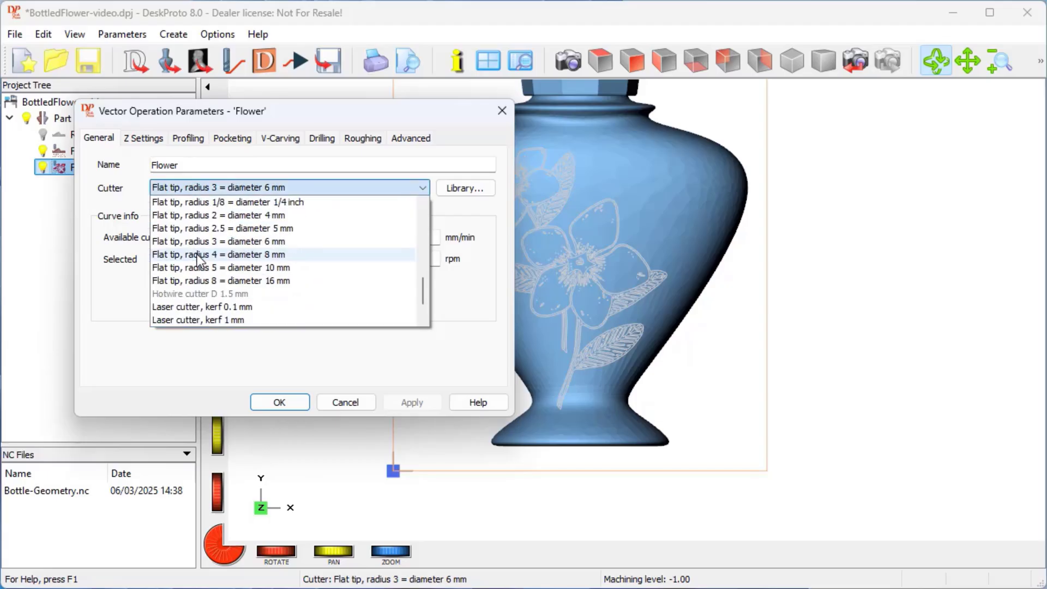
pyautogui.scroll(-1, 197, 256)
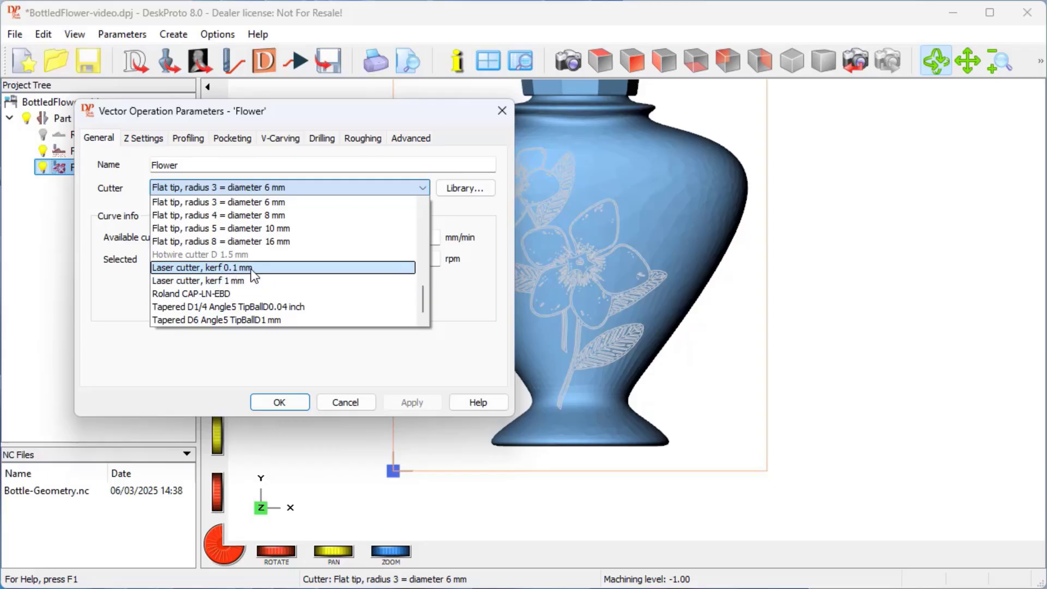
pyautogui.click(252, 271)
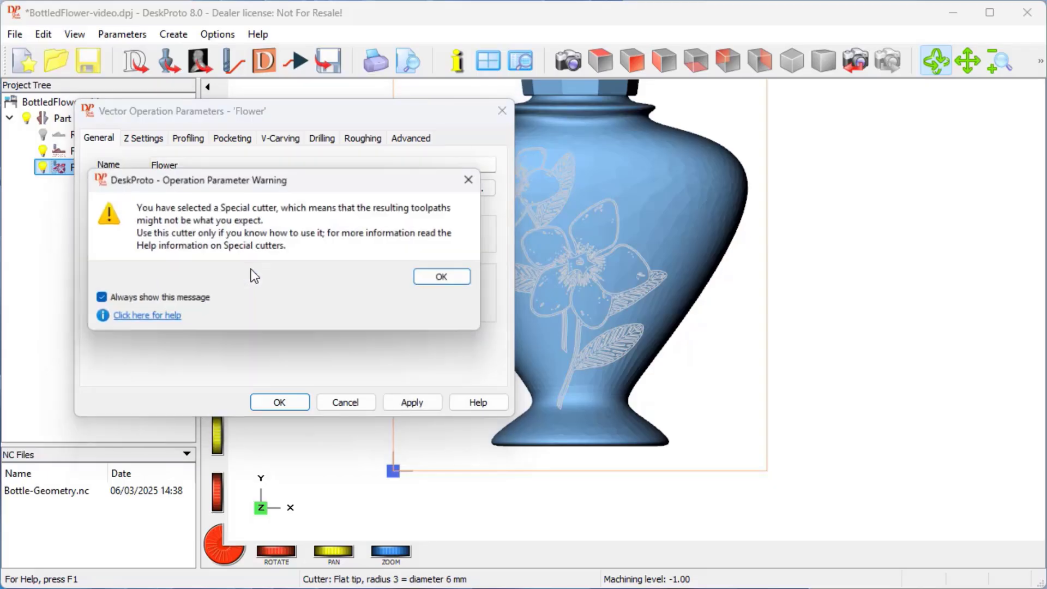
pyautogui.click(447, 280)
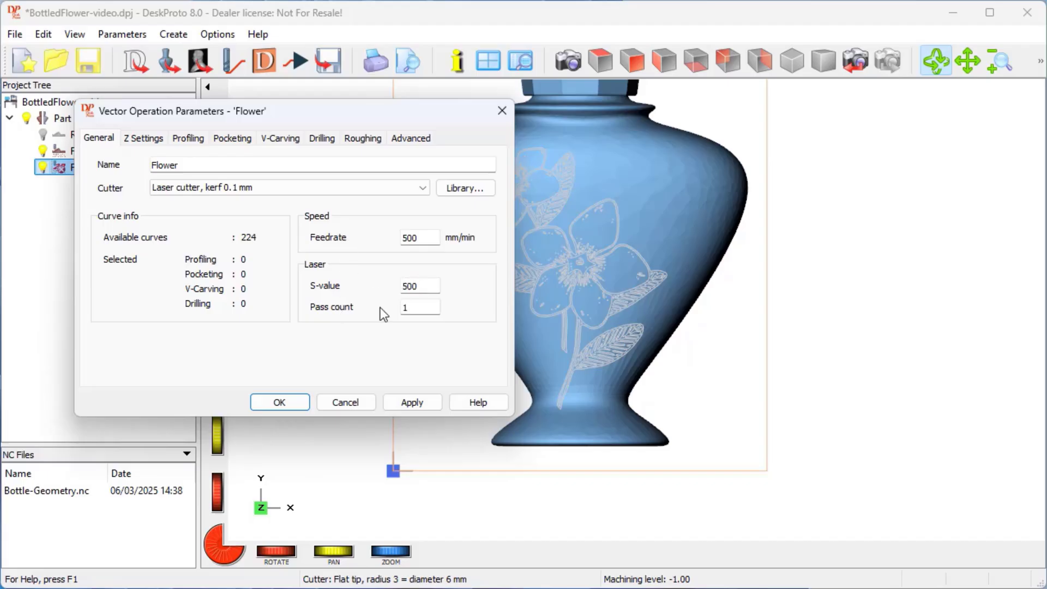
pyautogui.click(155, 143)
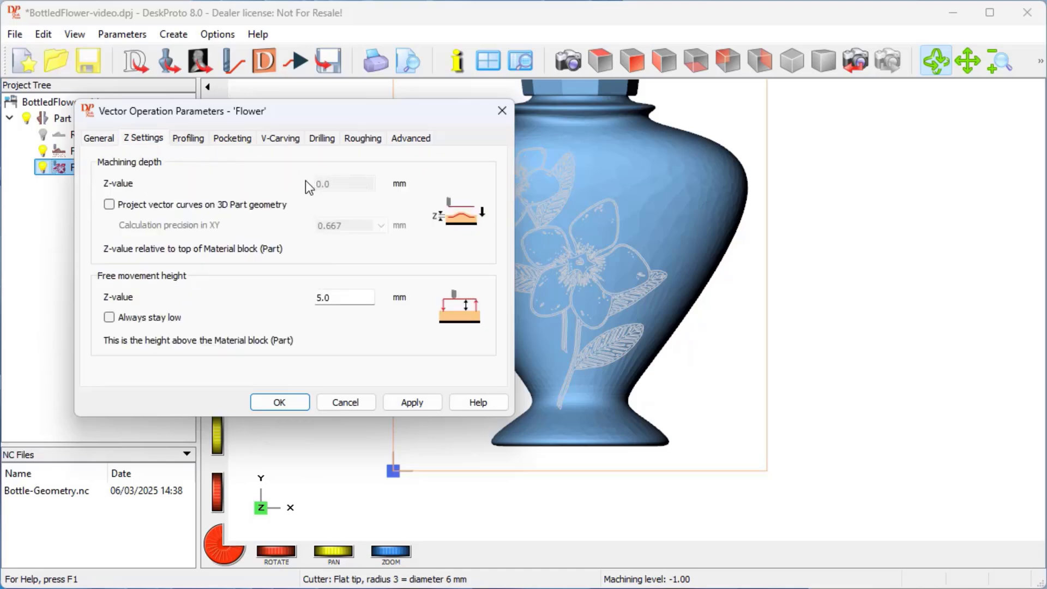
# - Project the Flower curves onto the 3D part at 0.10 mm precision and pocket all closed curves
pyautogui.click(110, 205)
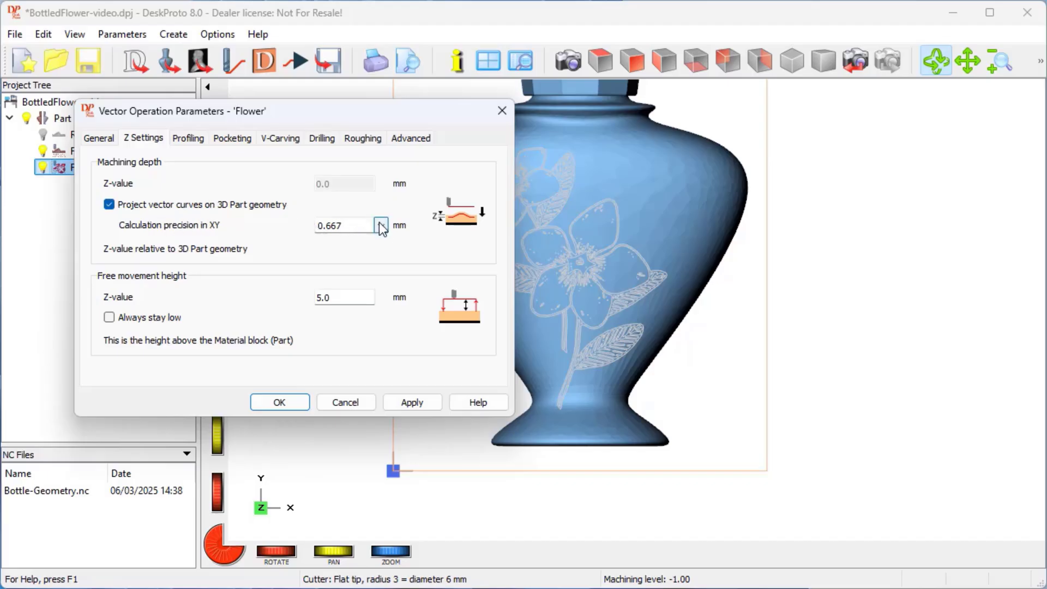
pyautogui.click(381, 226)
pyautogui.click(352, 241)
pyautogui.click(229, 141)
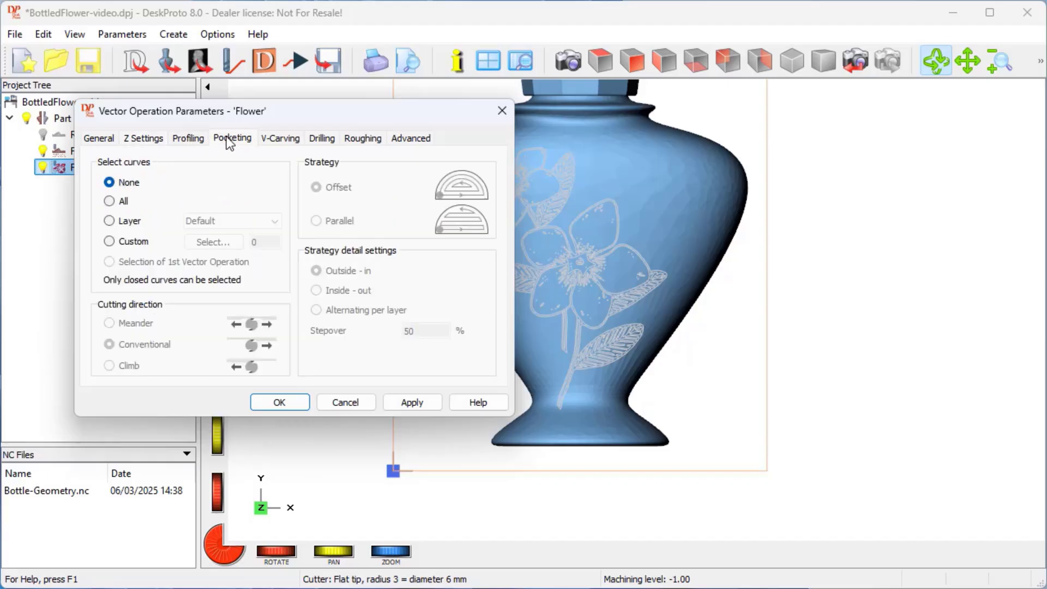
pyautogui.click(118, 203)
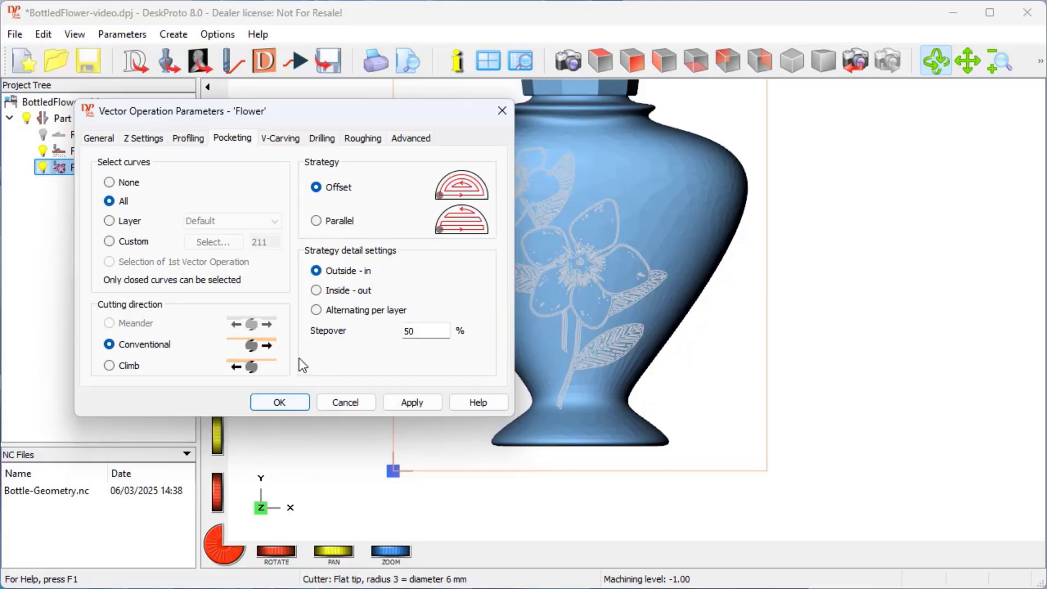
# - Accept the Flower settings, calculate the visible toolpaths, and hide the Finishing toolpaths
pyautogui.click(280, 402)
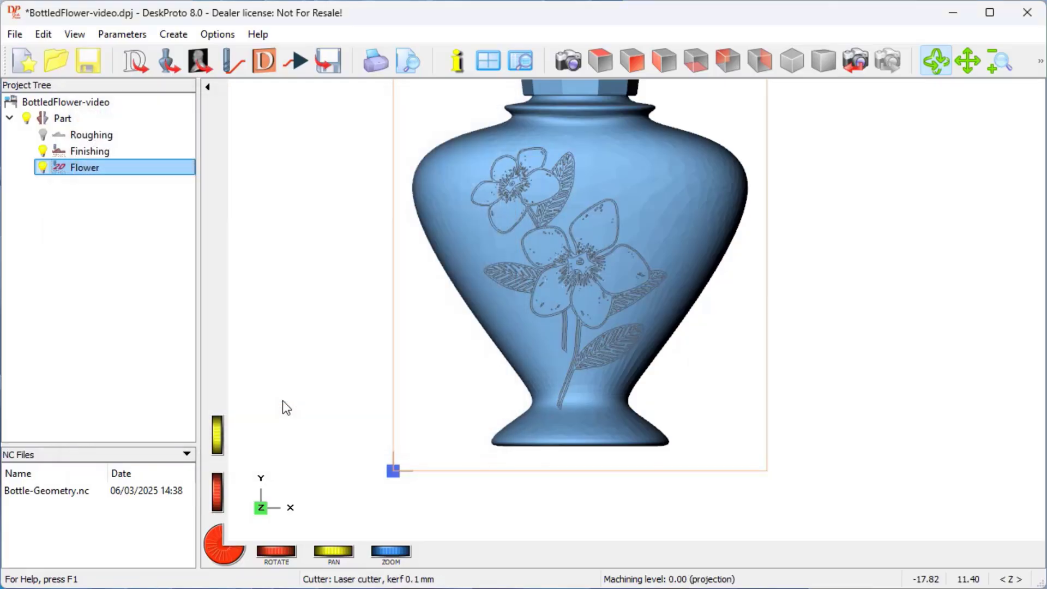
pyautogui.click(236, 66)
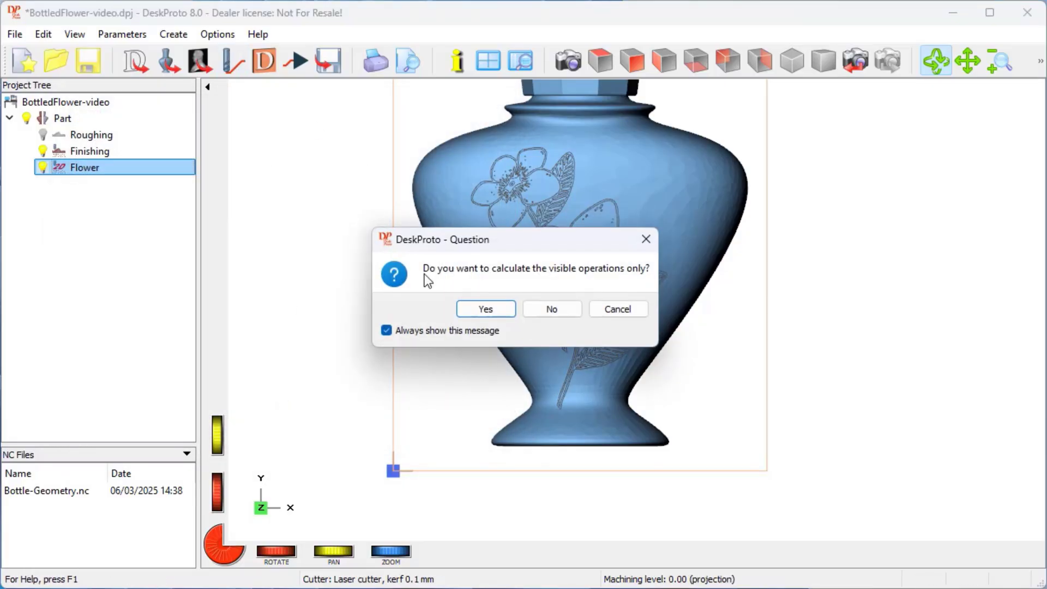
pyautogui.click(492, 310)
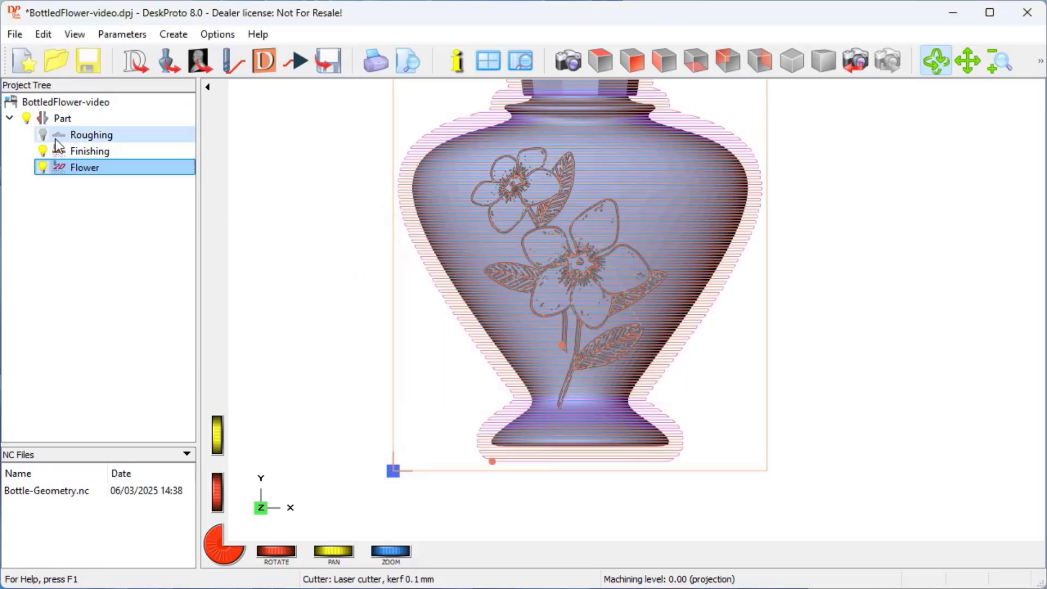
pyautogui.click(43, 150)
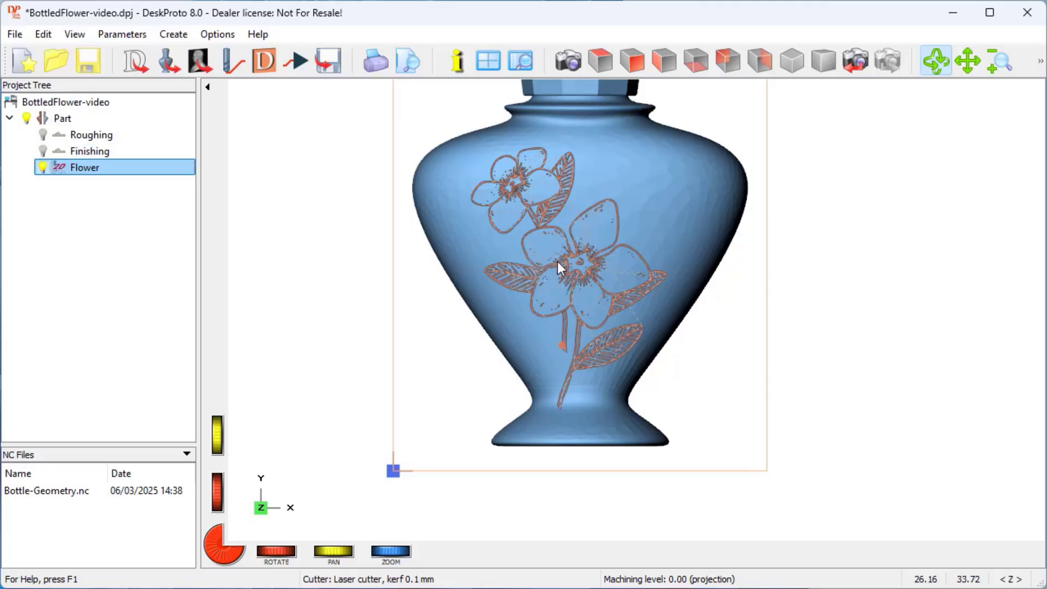
# - Orbit around the bottle to inspect the projected Flower toolpaths, then reopen the Flower settings
pyautogui.moveTo(644, 333)
pyautogui.mouseDown()
pyautogui.moveTo(681, 331)
pyautogui.moveTo(367, 223)
pyautogui.moveTo(503, 333)
pyautogui.moveTo(692, 311)
pyautogui.moveTo(601, 236)
pyautogui.mouseUp()
pyautogui.scroll(3, 549, 306)
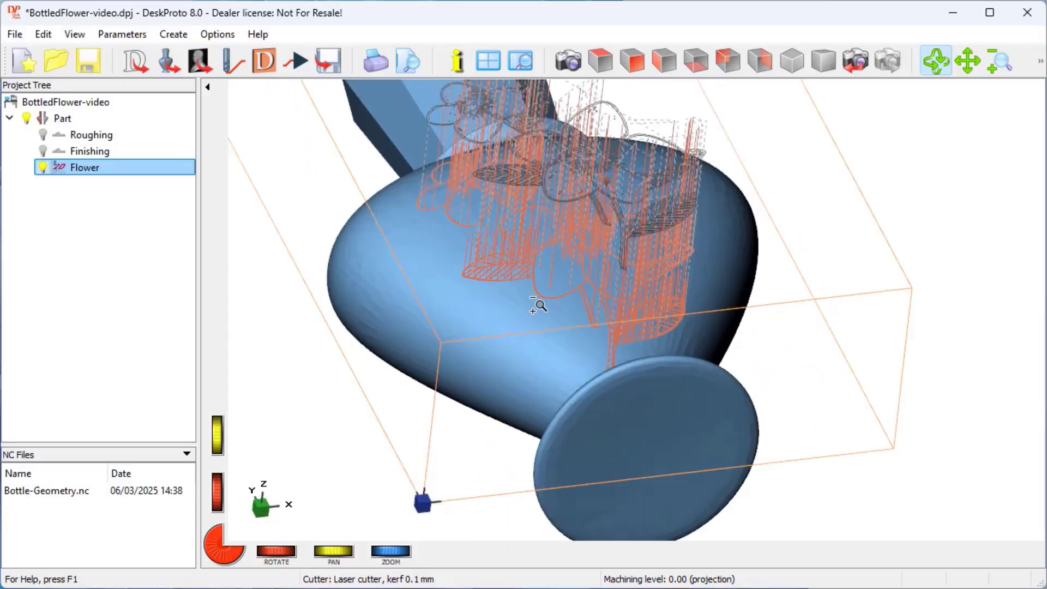
pyautogui.scroll(3, 540, 303)
pyautogui.moveTo(540, 304); pyautogui.dragTo(686, 509)
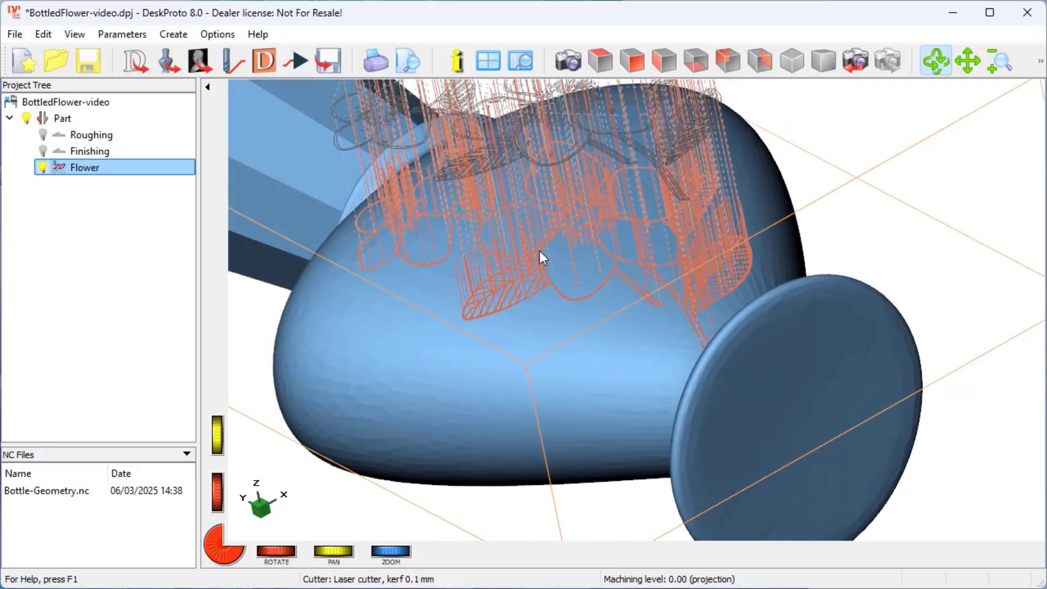
pyautogui.moveTo(540, 251)
pyautogui.mouseDown()
pyautogui.moveTo(697, 491)
pyautogui.moveTo(652, 533)
pyautogui.moveTo(600, 255)
pyautogui.moveTo(605, 271)
pyautogui.moveTo(620, 252)
pyautogui.mouseUp()
pyautogui.scroll(1, 585, 331)
pyautogui.scroll(-3, 584, 329)
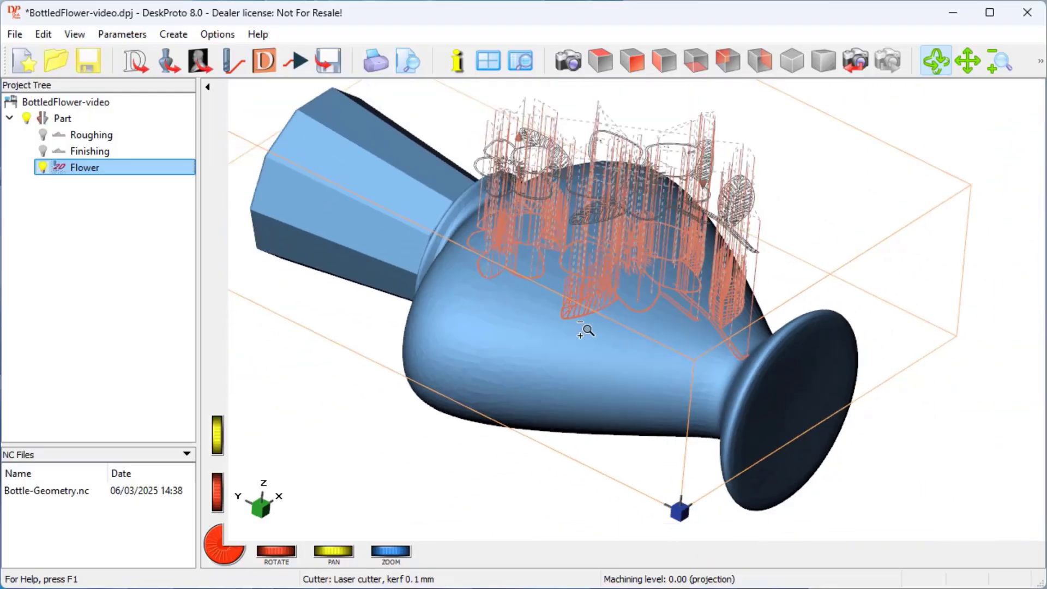
pyautogui.moveTo(584, 329)
pyautogui.mouseDown()
pyautogui.moveTo(613, 266)
pyautogui.moveTo(610, 215)
pyautogui.moveTo(611, 239)
pyautogui.mouseUp()
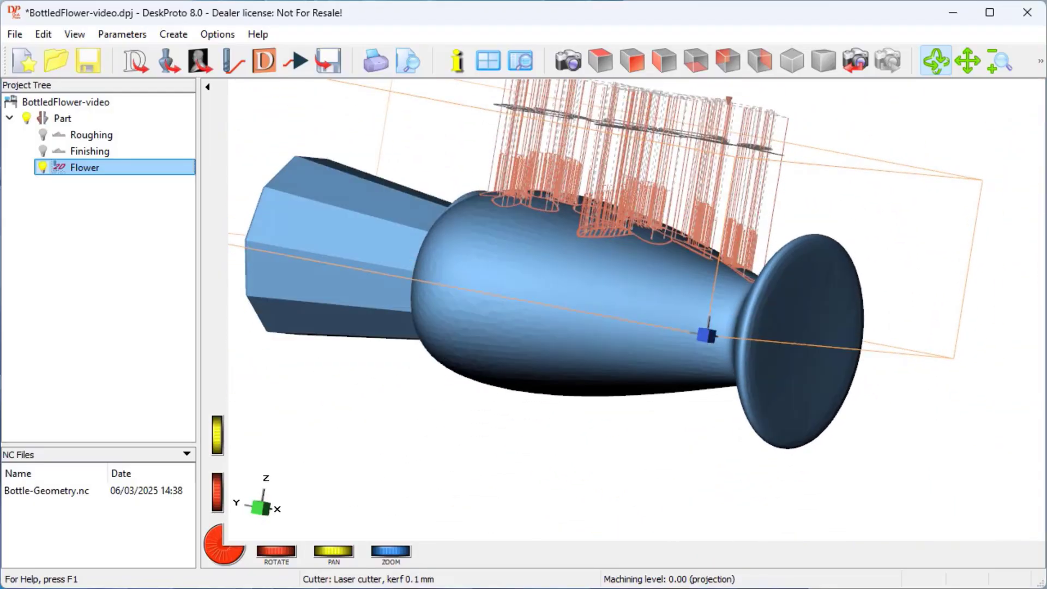
pyautogui.moveTo(721, 189); pyautogui.dragTo(690, 216)
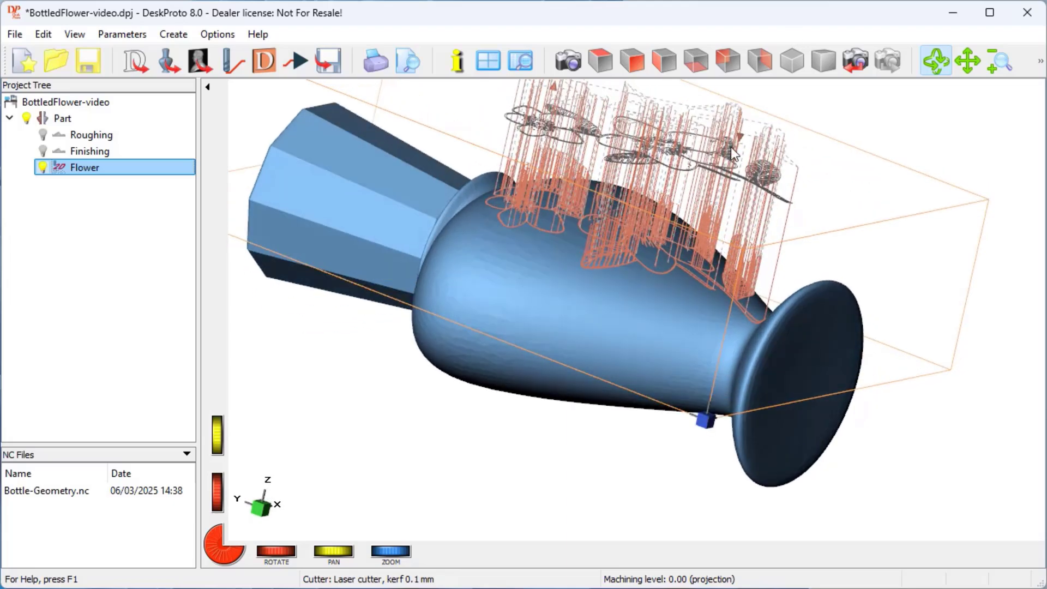
pyautogui.moveTo(649, 247); pyautogui.dragTo(581, 254)
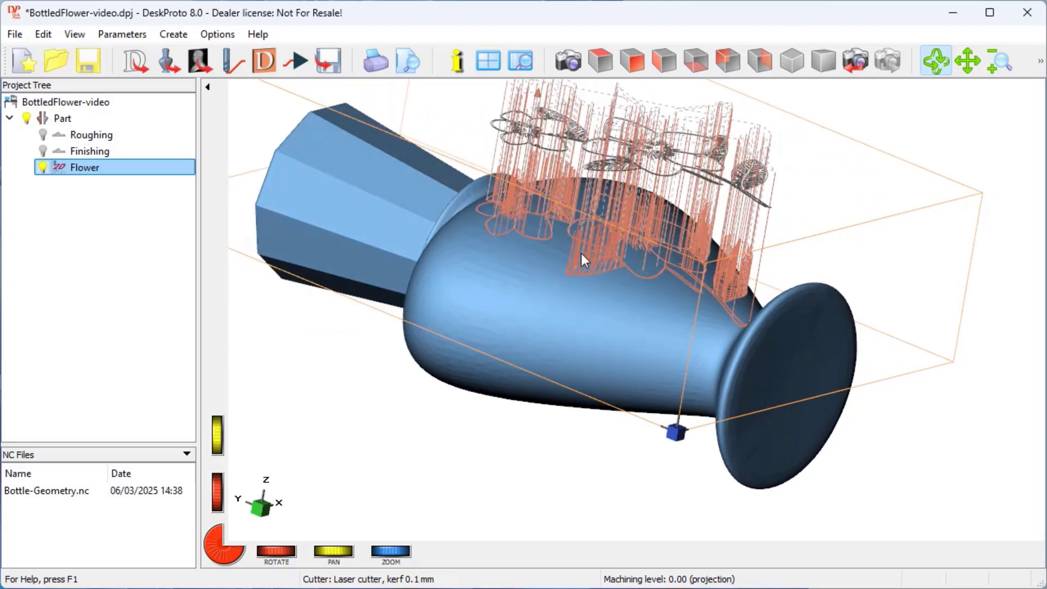
pyautogui.doubleClick(127, 169)
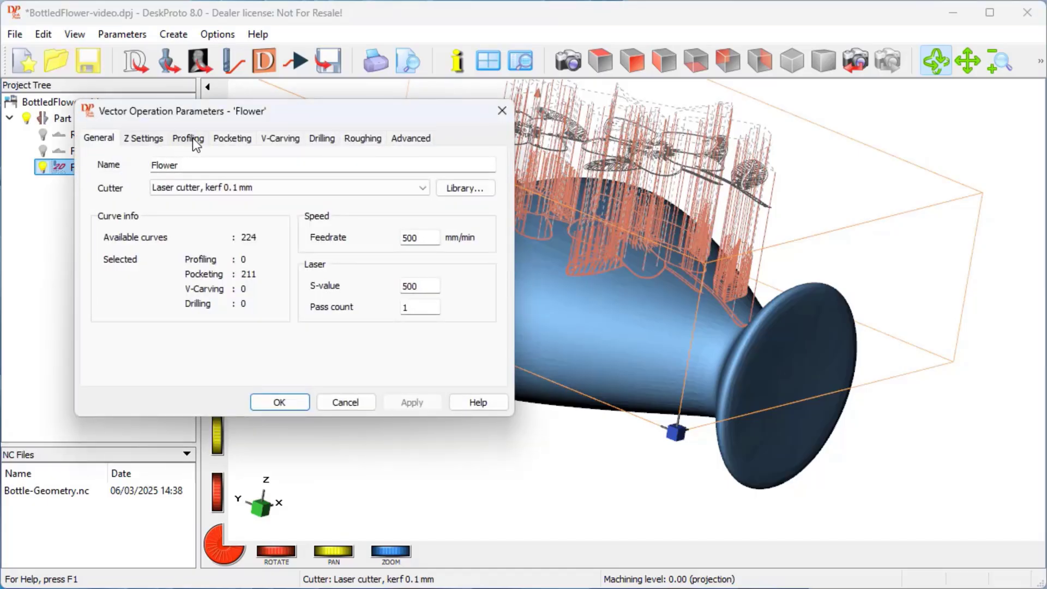
# - Set the Flower free movement height Z-value to 0 mm and recalculate its toolpaths
pyautogui.click(144, 139)
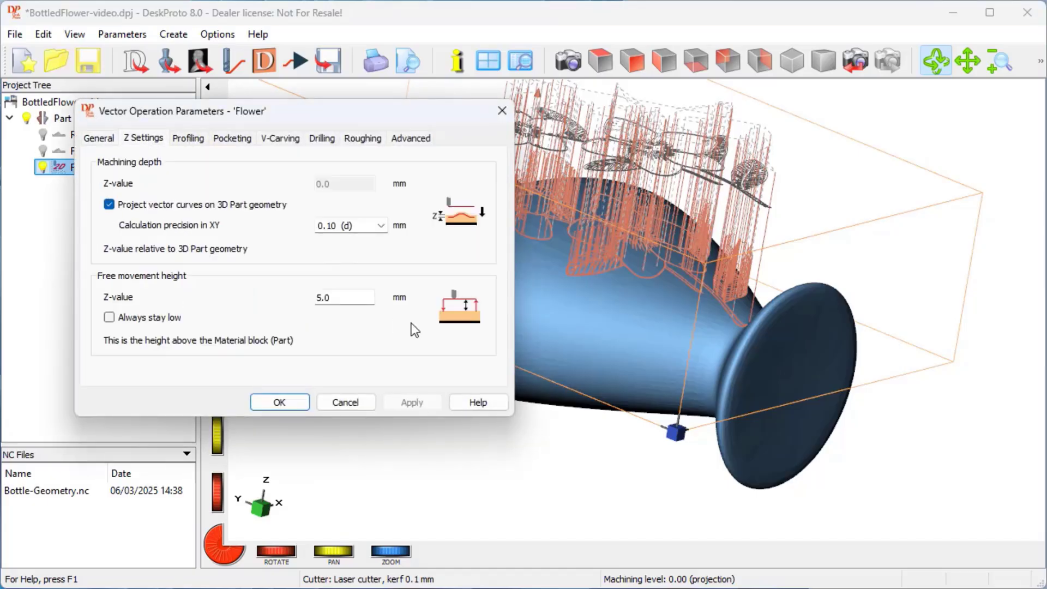
pyautogui.moveTo(348, 298); pyautogui.dragTo(254, 299)
pyautogui.write('0')
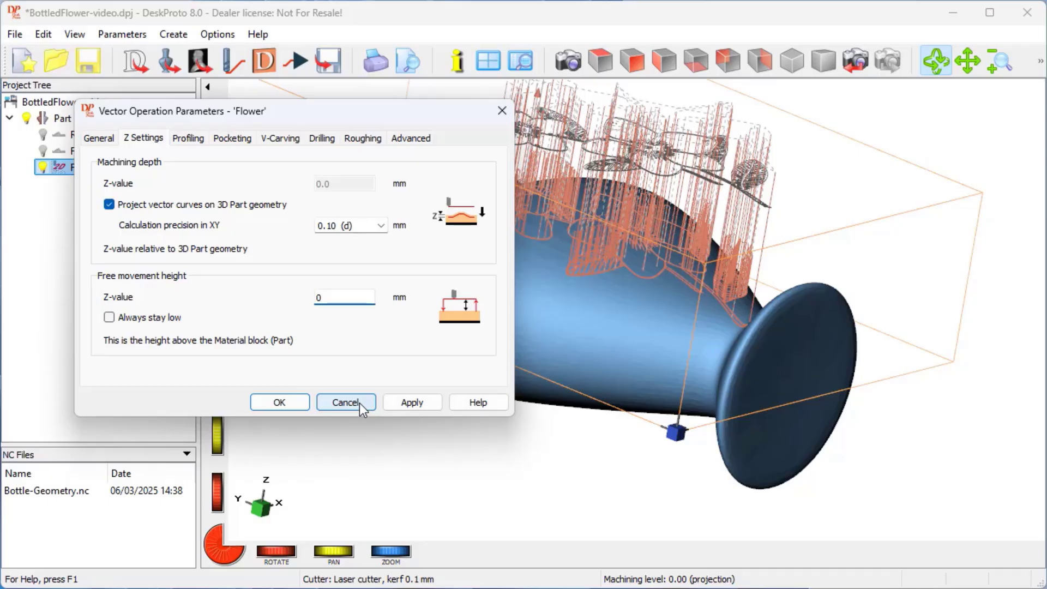
pyautogui.click(306, 402)
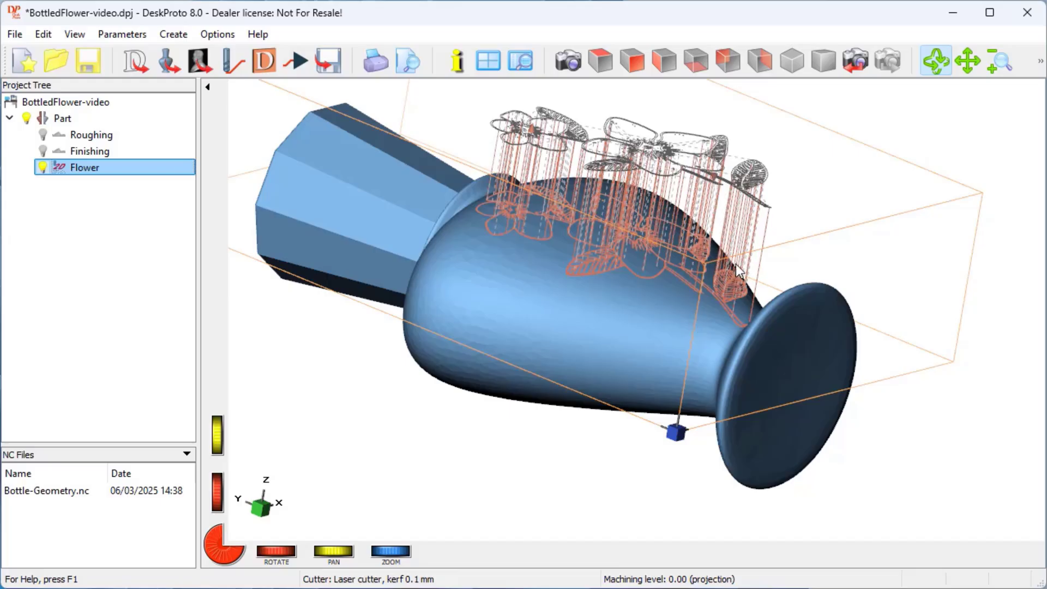
pyautogui.click(705, 277)
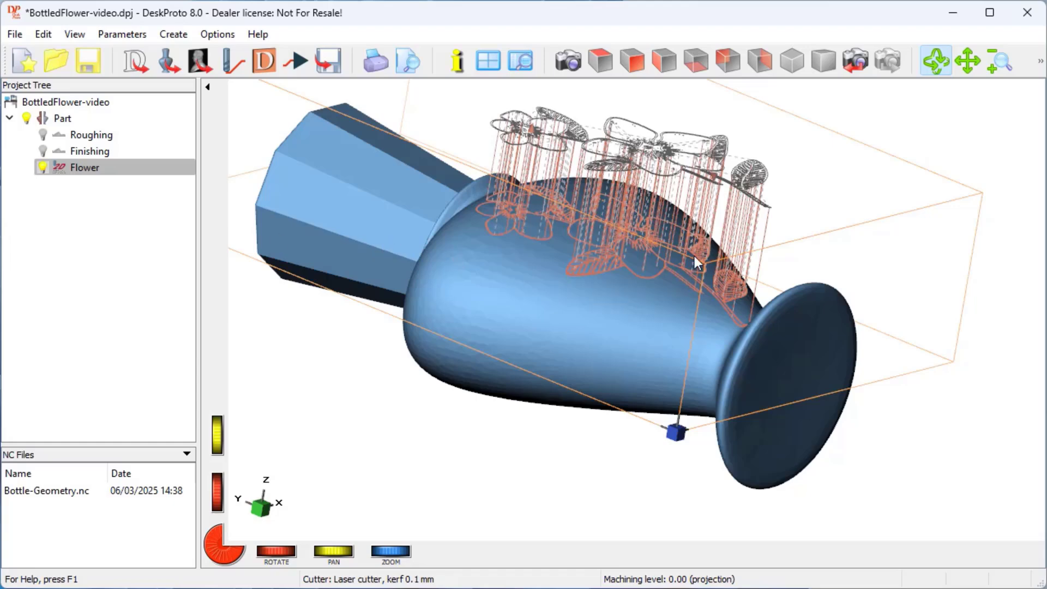
# - Simulate Roughing, Finishing and Flower together and view the engraved bottle at an angle
pyautogui.scroll(-3, 673, 210)
pyautogui.scroll(2, 668, 206)
pyautogui.scroll(5, 670, 205)
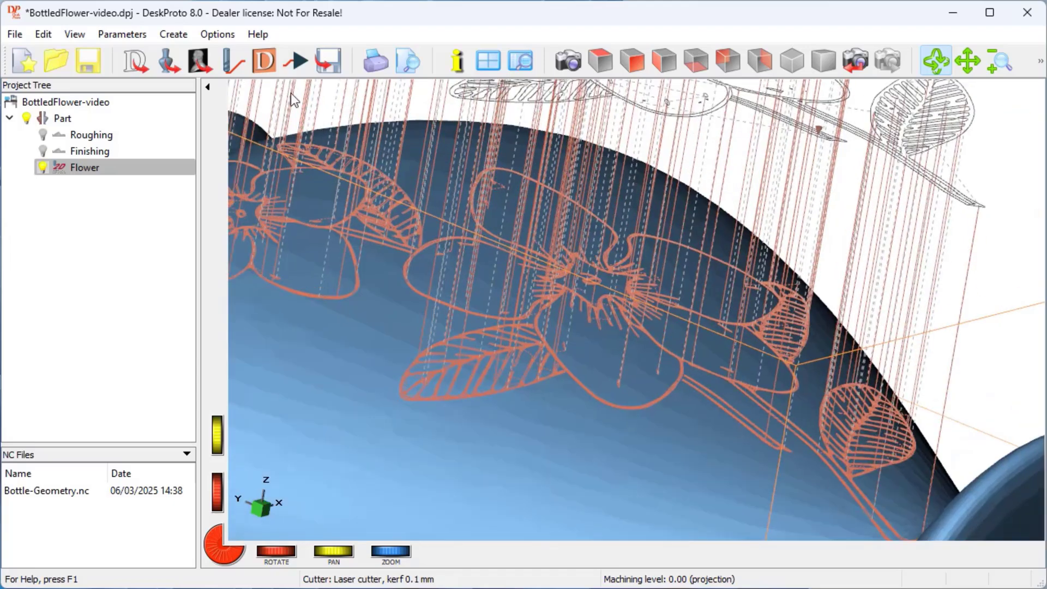
pyautogui.click(265, 61)
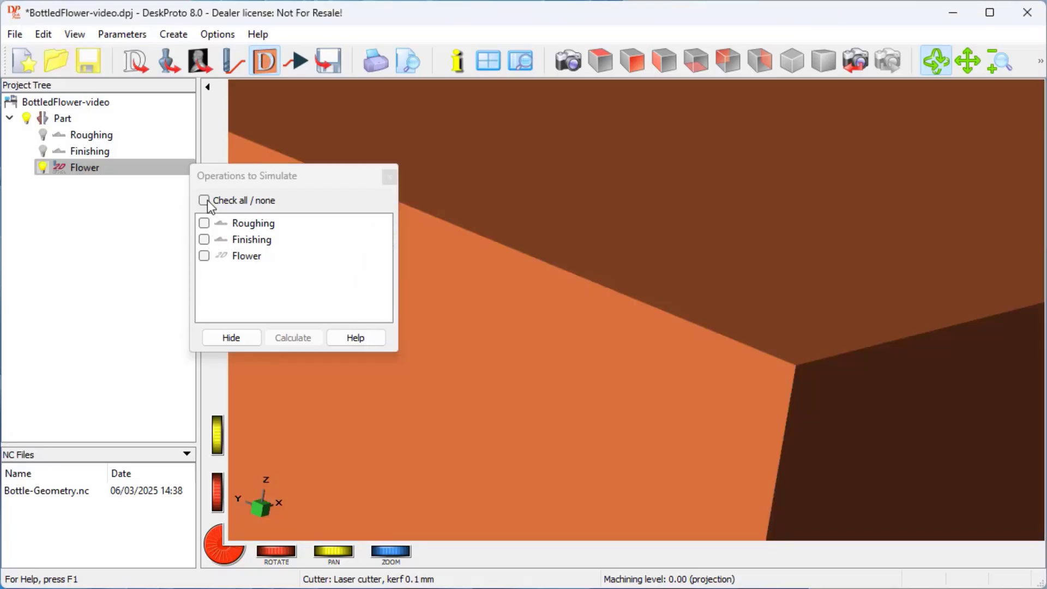
pyautogui.click(204, 200)
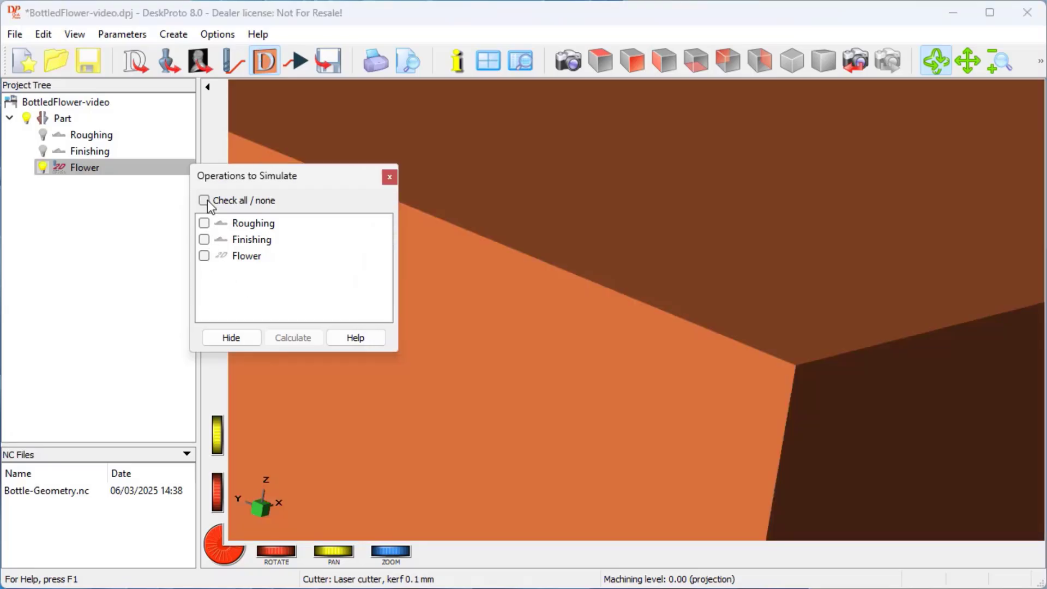
pyautogui.click(300, 341)
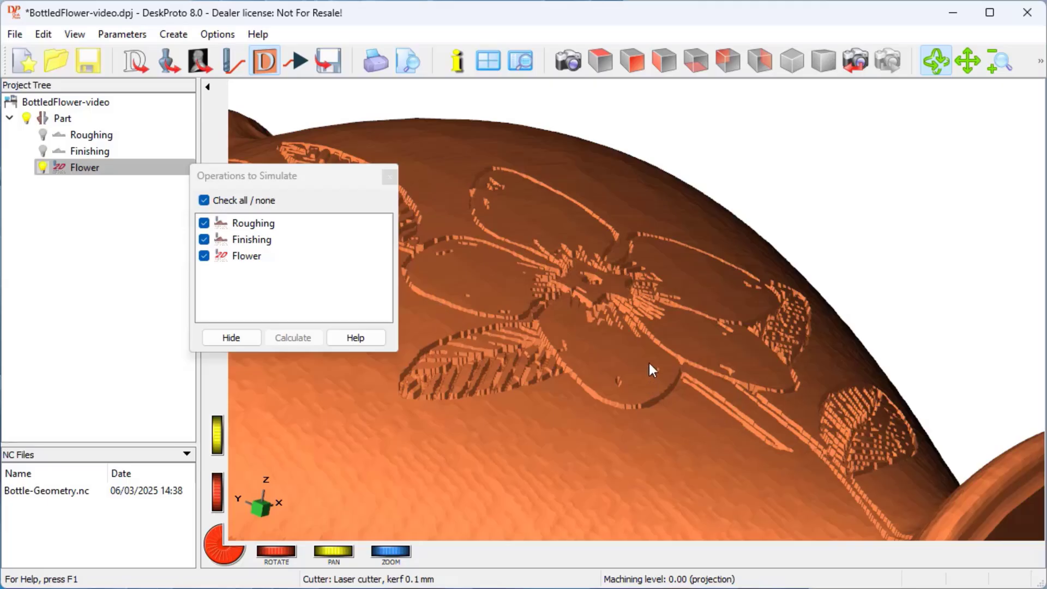
pyautogui.scroll(-3, 649, 362)
pyautogui.moveTo(649, 362)
pyautogui.mouseDown()
pyautogui.moveTo(666, 413)
pyautogui.moveTo(627, 529)
pyautogui.moveTo(604, 447)
pyautogui.mouseUp()
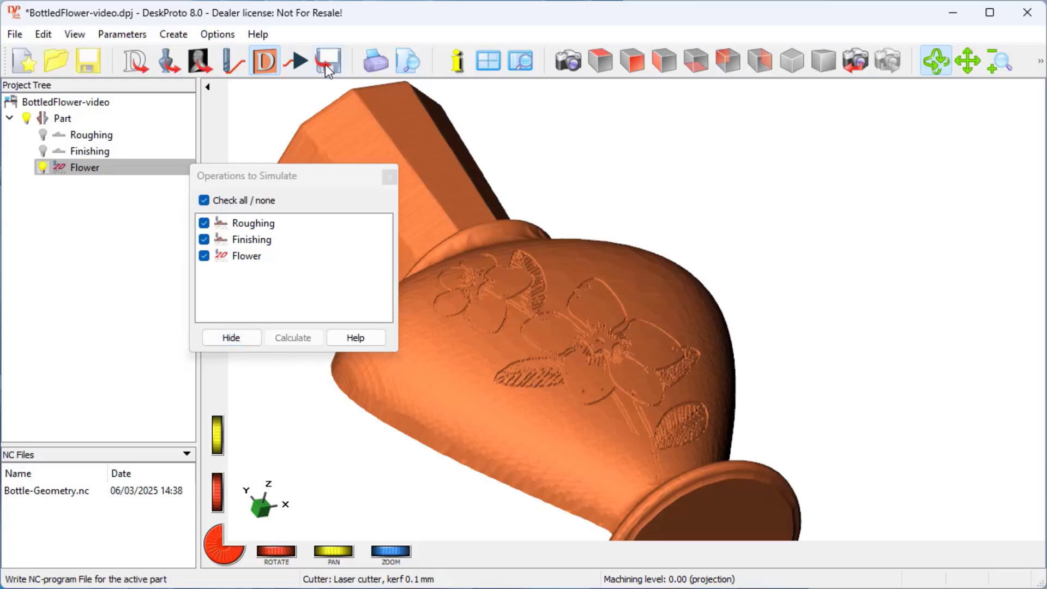
# - Hide the simulation and write the visible toolpaths to Flower3D.nc on the Desktop
pyautogui.click(249, 339)
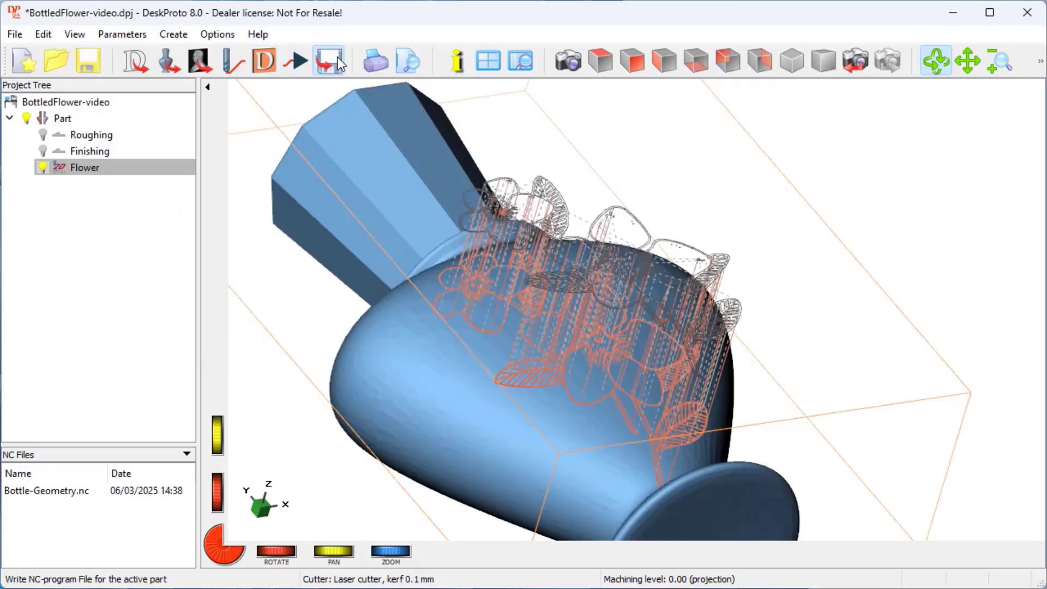
pyautogui.click(330, 60)
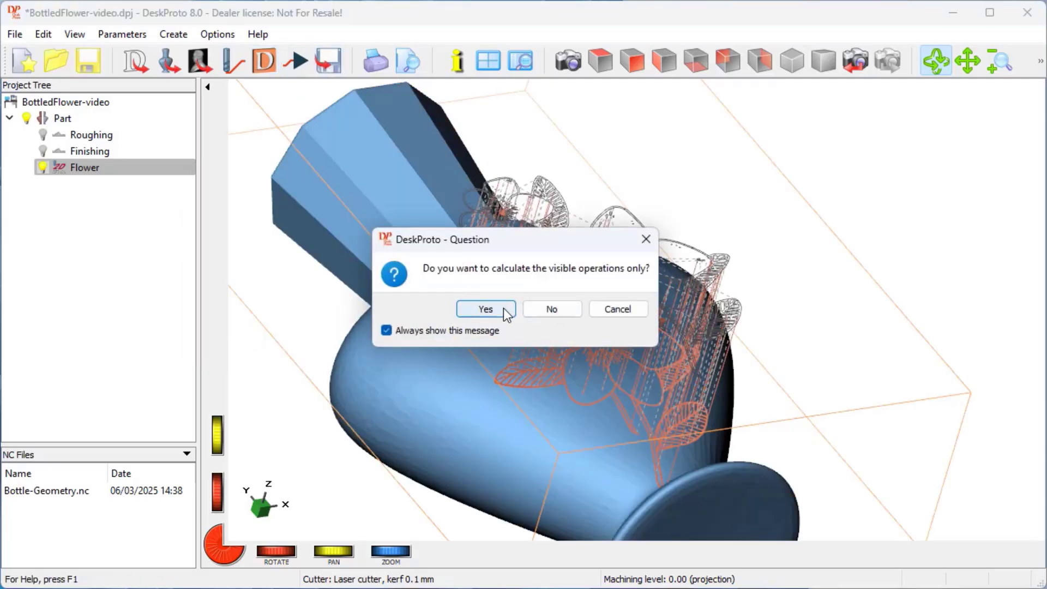
pyautogui.click(485, 308)
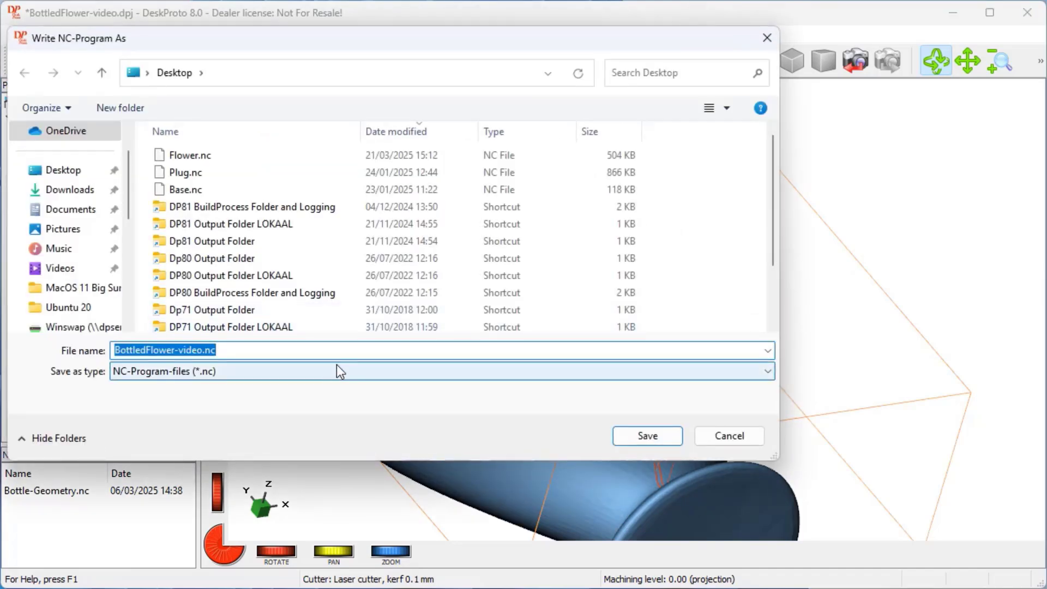
pyautogui.write('F')
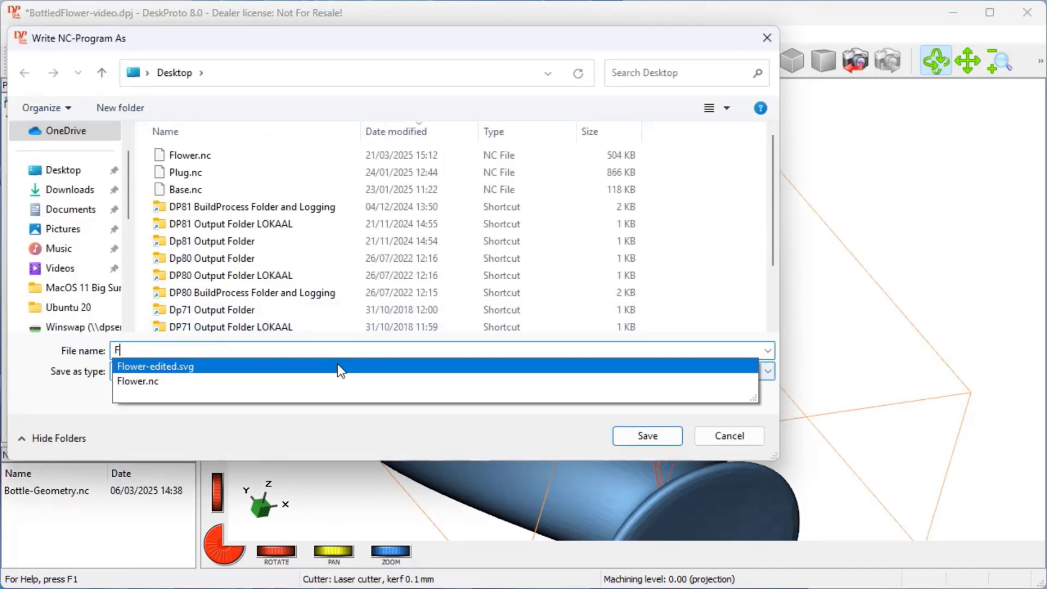
pyautogui.write('lower')
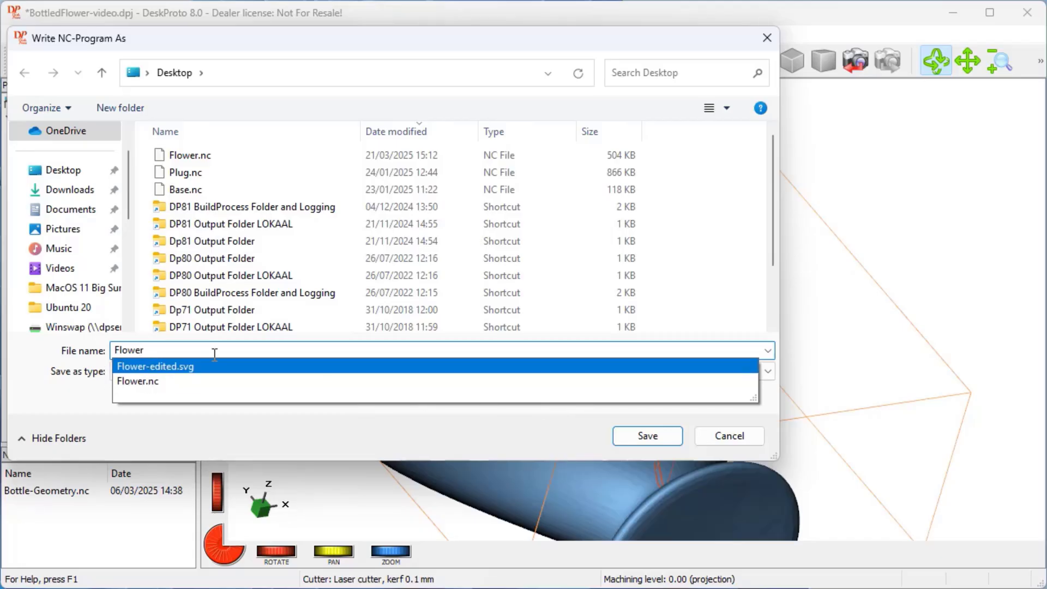
pyautogui.click(164, 349)
pyautogui.write('3D')
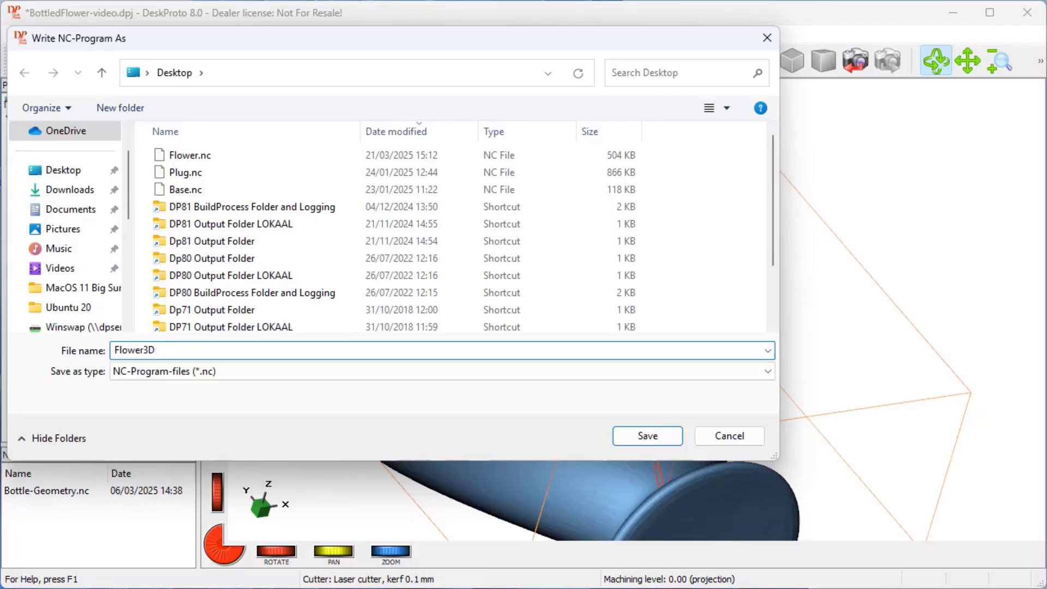
pyautogui.click(649, 435)
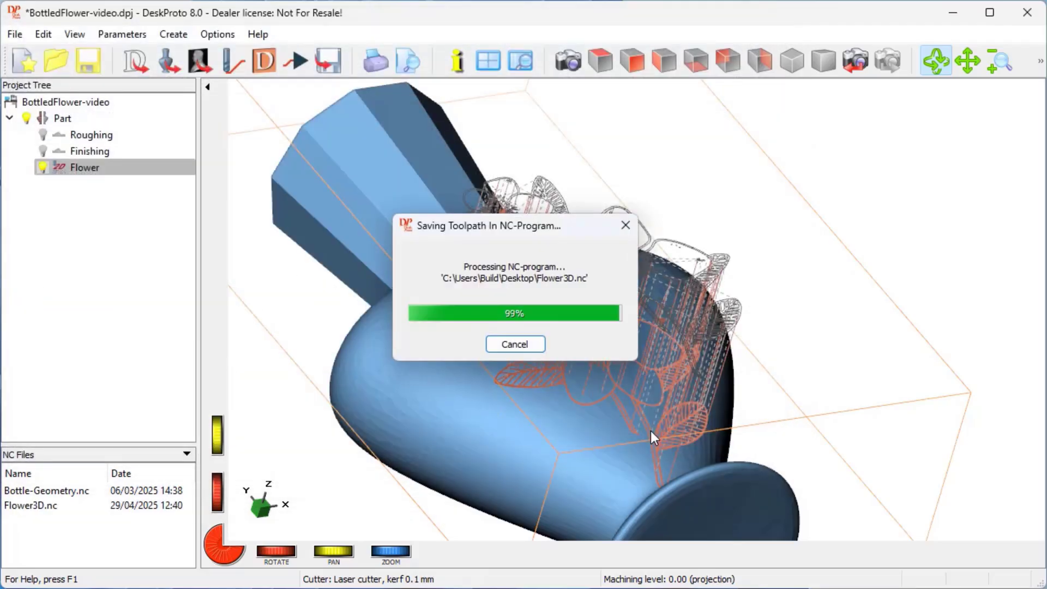